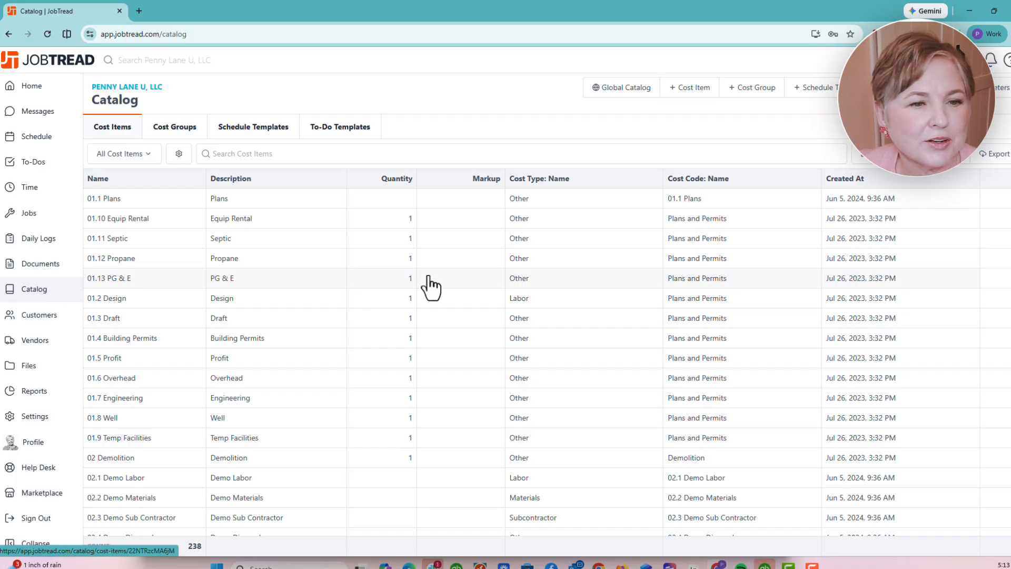
- Look at the catalog's cost groups, then return to the cost items list
scroll(402, 267, "down", 20)
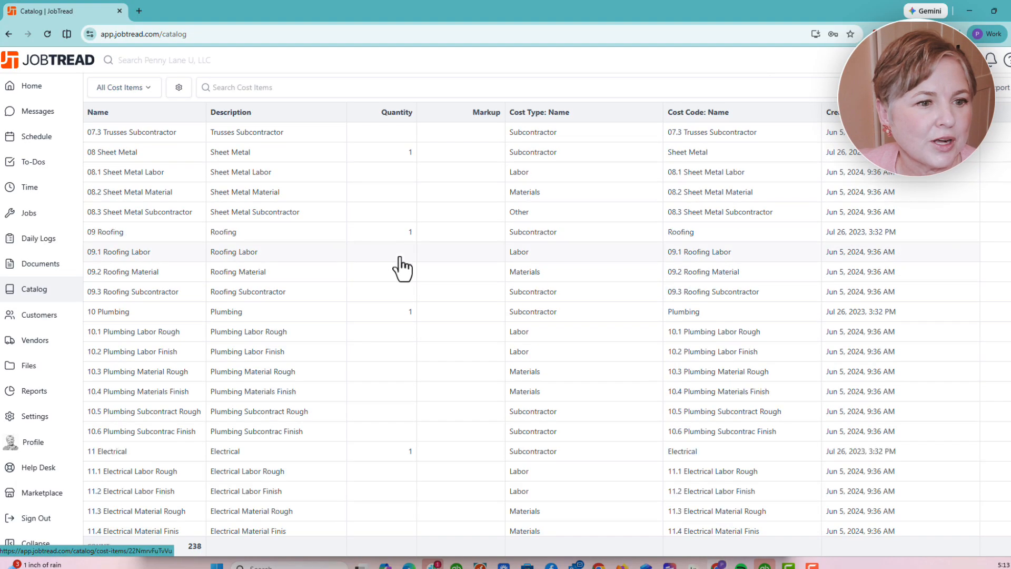
scroll(402, 271, "up", 20)
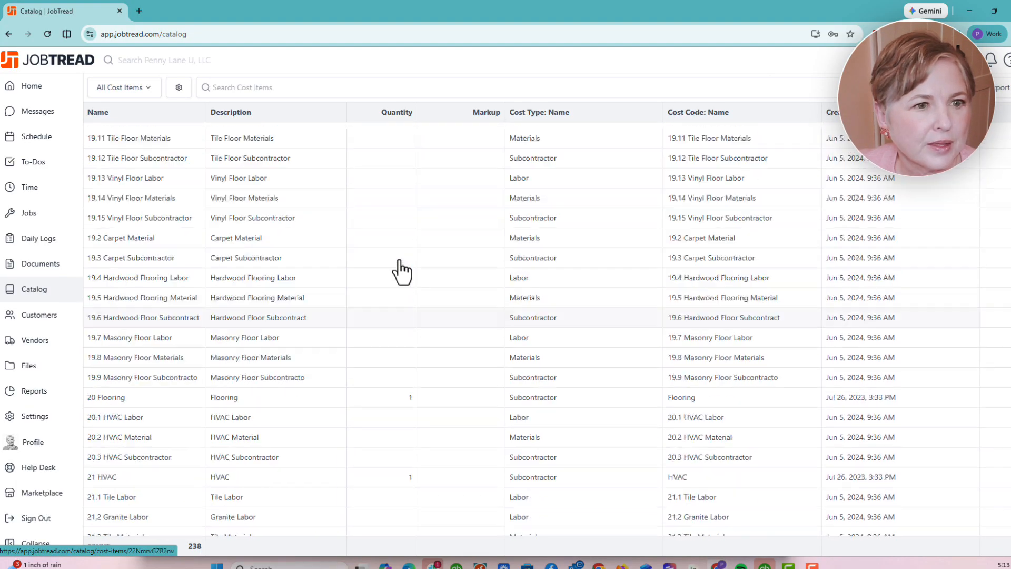
scroll(400, 271, "up", 10)
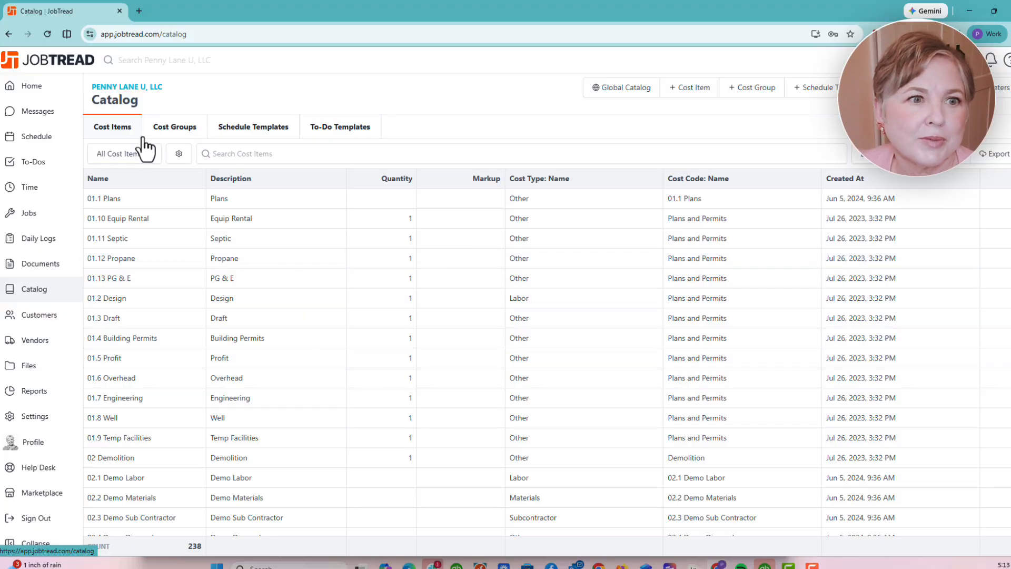
left_click(164, 134)
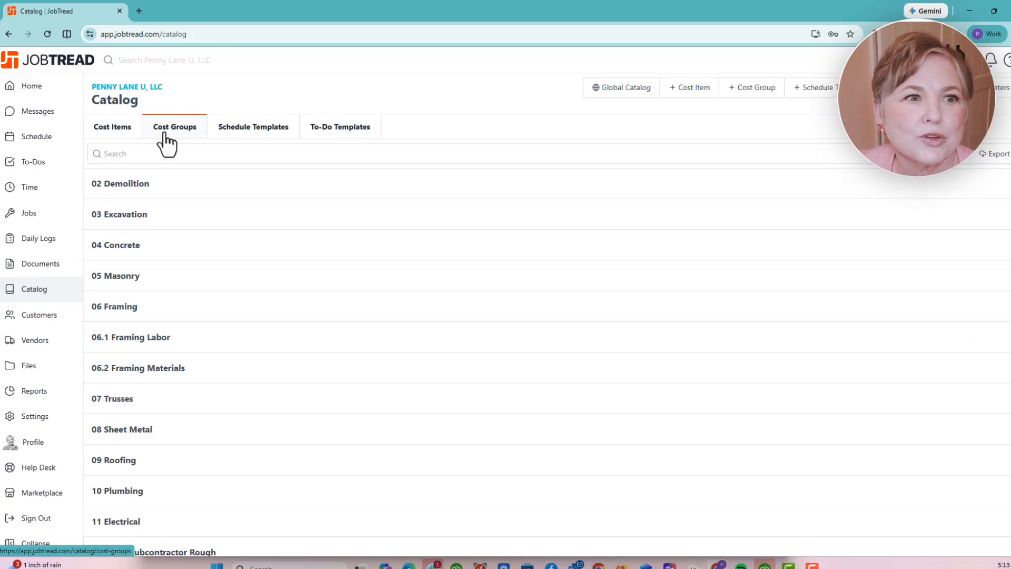
left_click(121, 136)
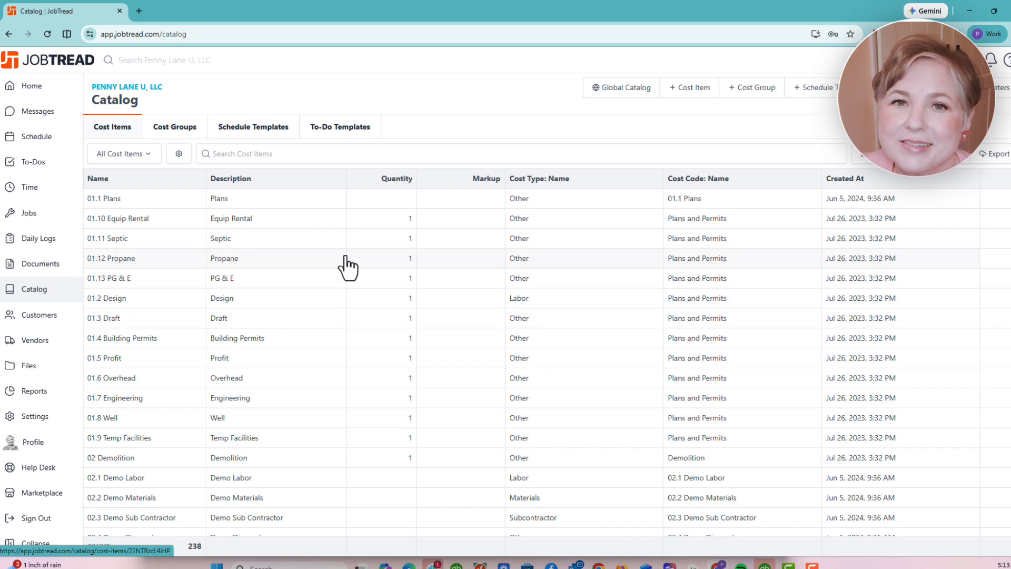
- Open the 'Lumber- Pressure Treated 4 x 6 x 8 ft' cost item from the Cost Items table
scroll(379, 292, "down", 20)
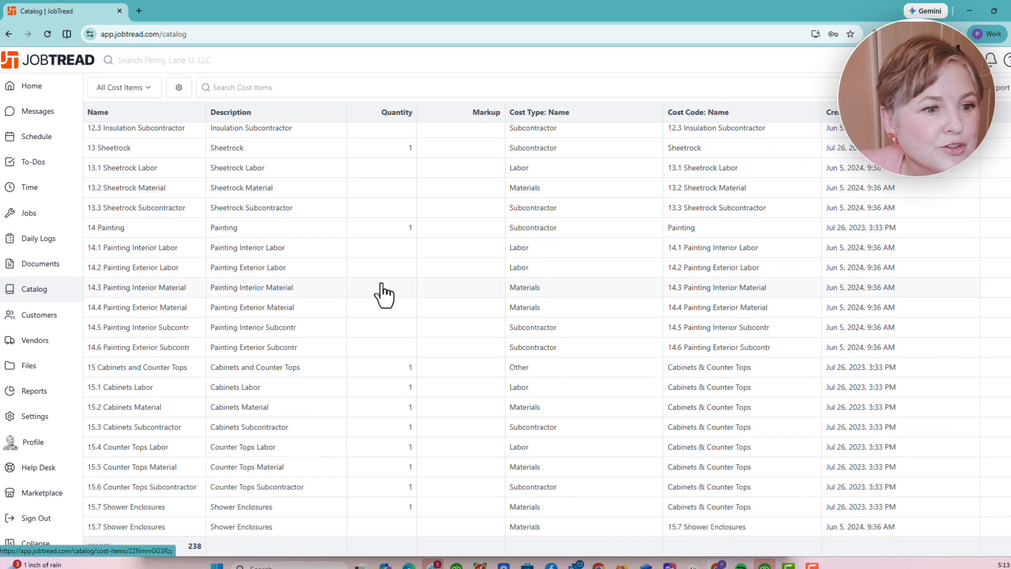
scroll(384, 295, "down", 20)
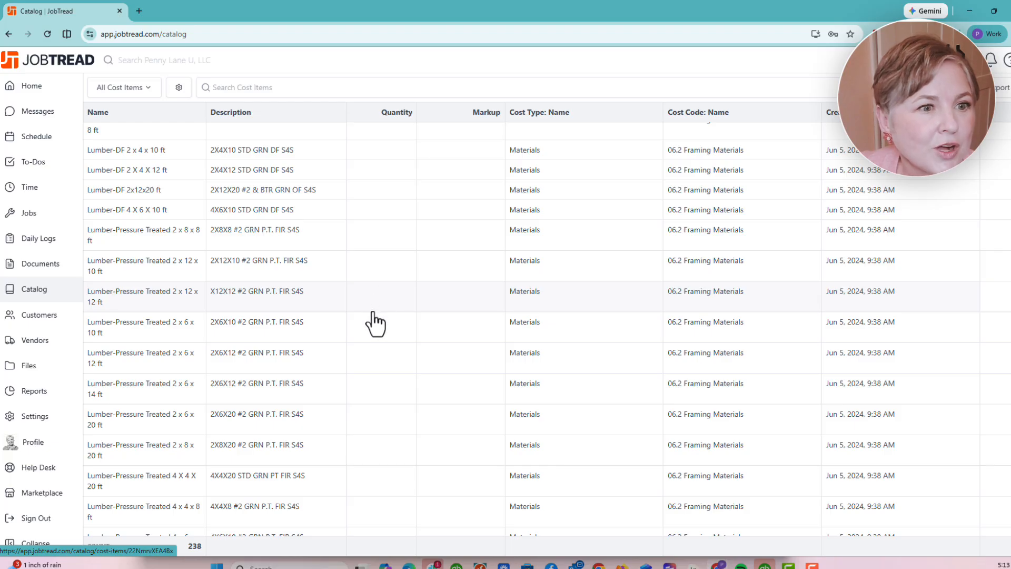
scroll(371, 337, "up", 3)
scroll(371, 342, "up", 7)
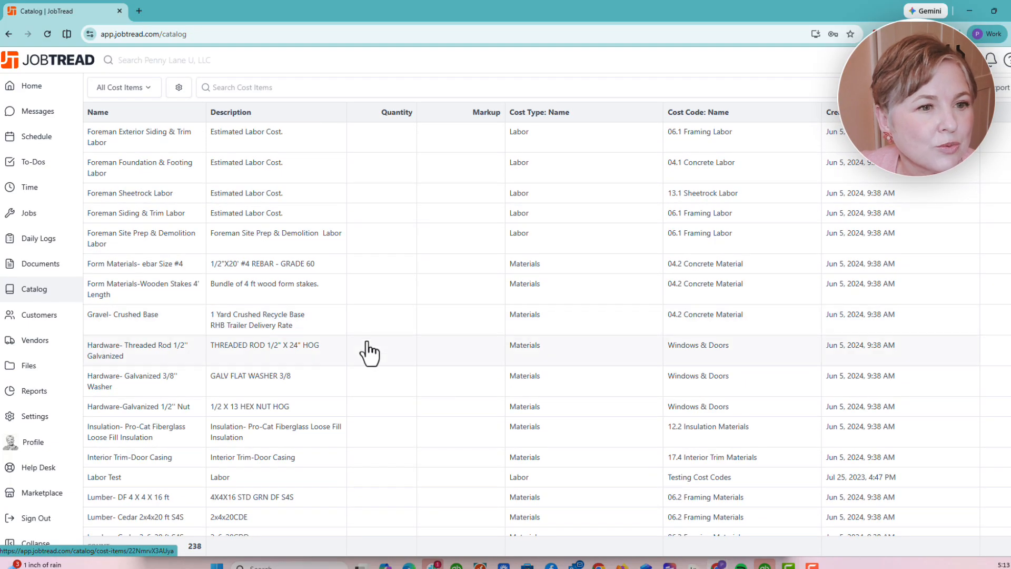
scroll(364, 385, "down", 7)
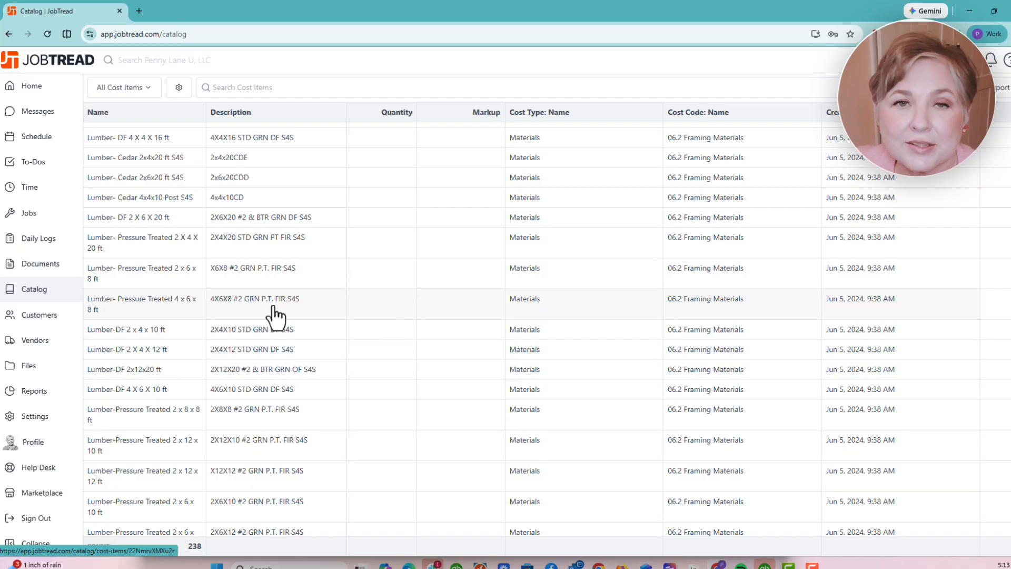
left_click(200, 314)
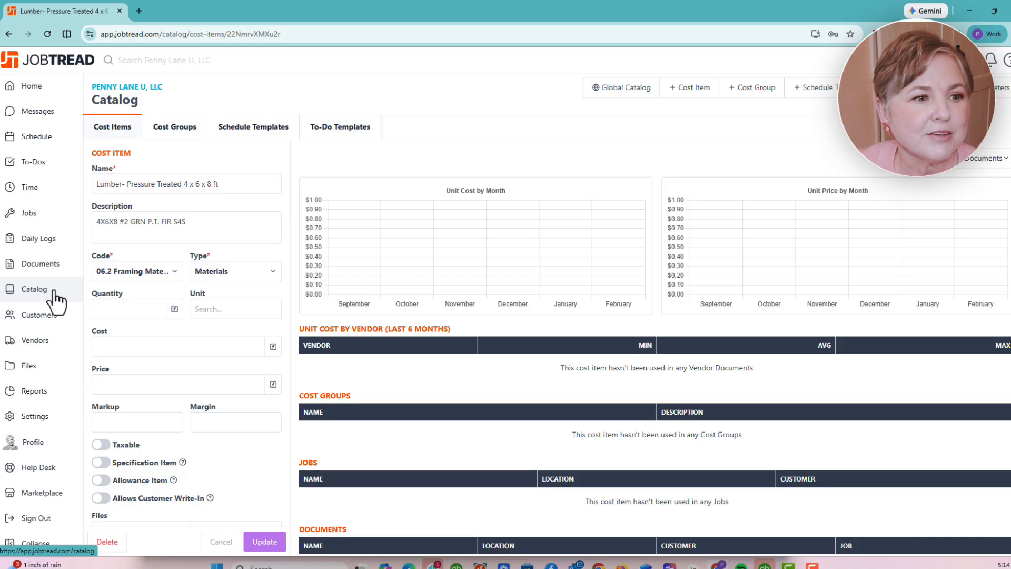
- Open the Job Costing settings to view units, cost types and cost codes
left_click(27, 423)
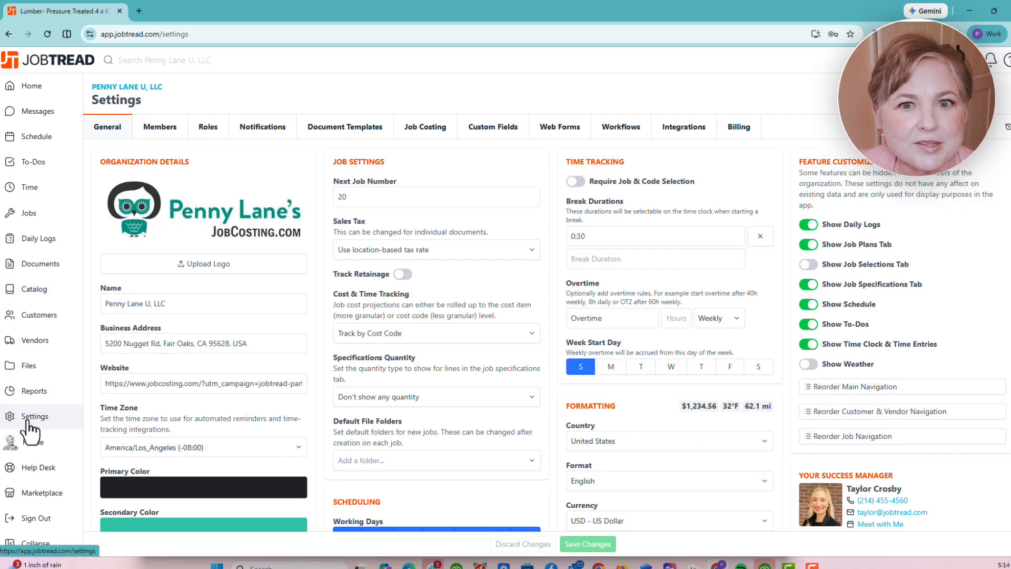
left_click(427, 129)
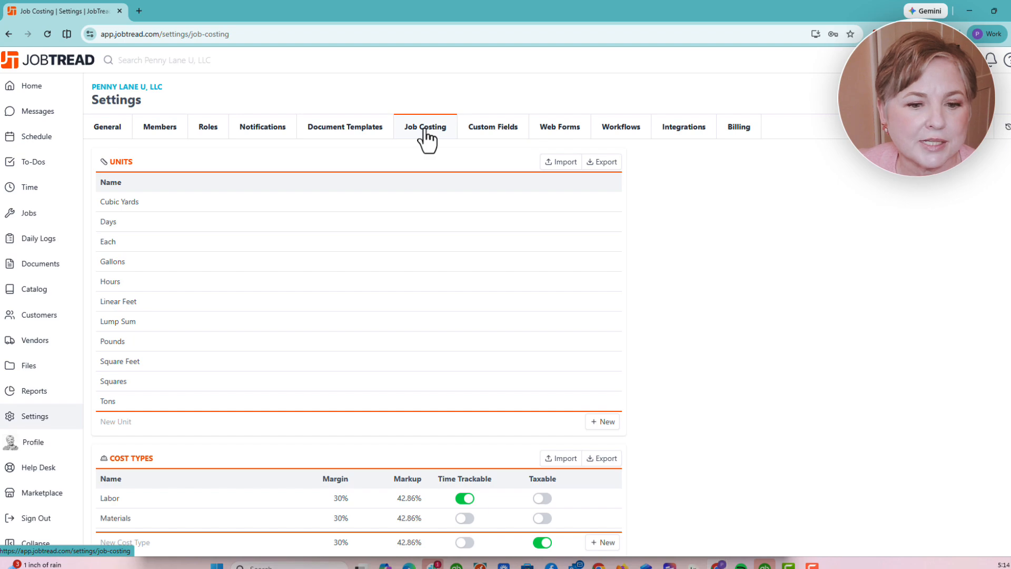
scroll(379, 205, "down", 7)
scroll(334, 190, "up", 5)
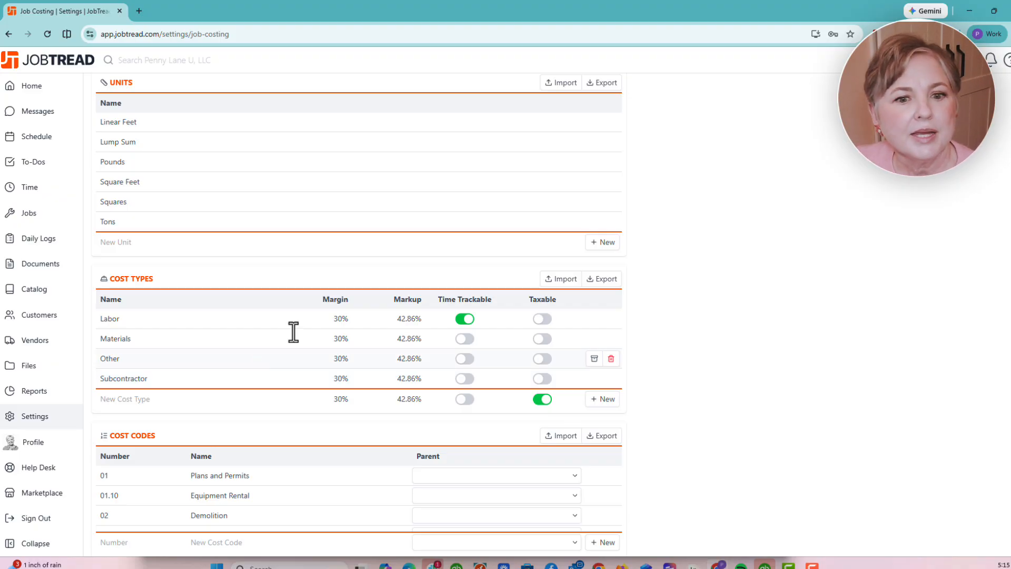
- Add a cost code named 'new cost code 3' at the bottom of the Cost Codes list
scroll(446, 261, "down", 10)
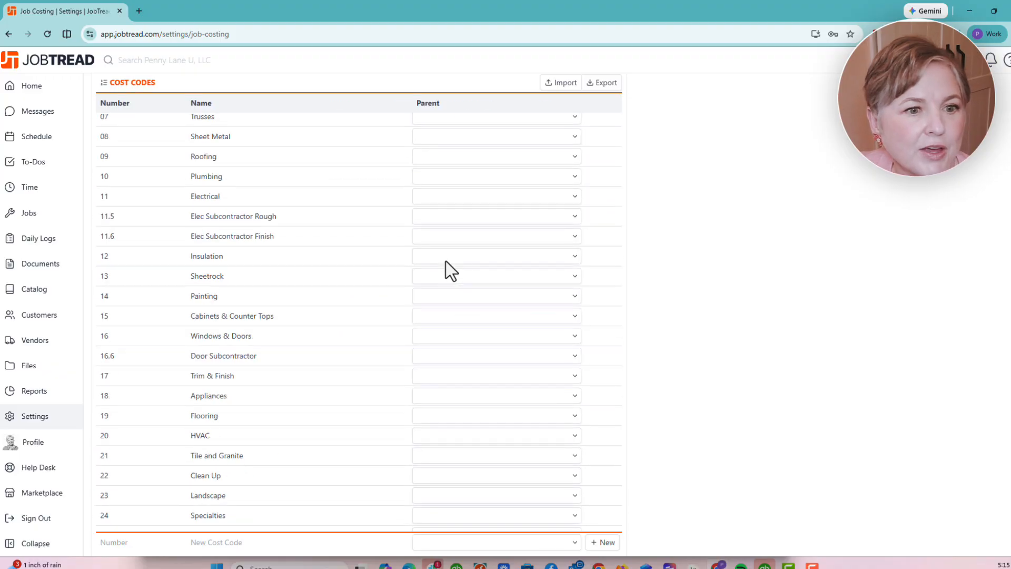
scroll(447, 261, "up", 7)
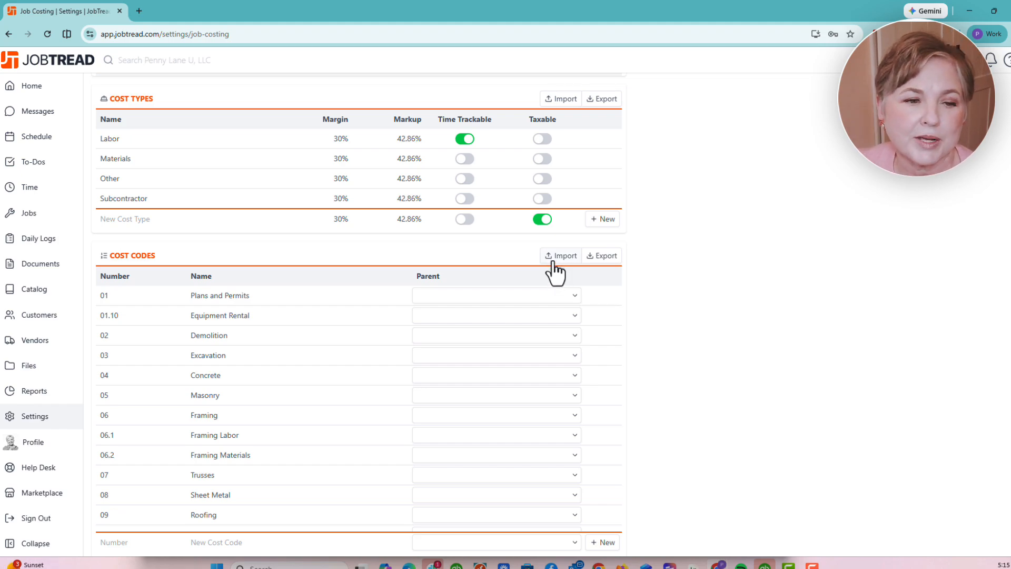
scroll(528, 307, "down", 20)
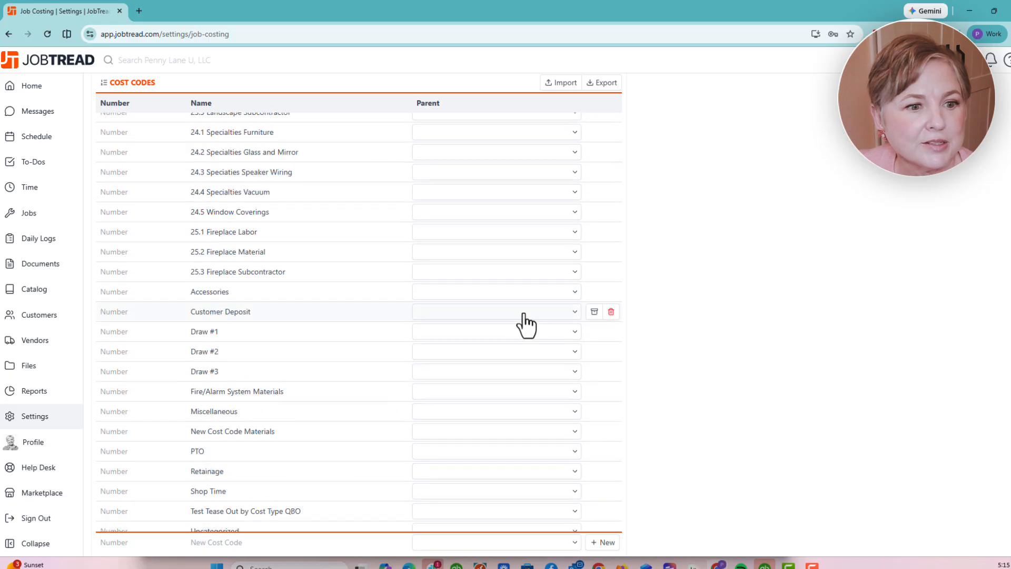
left_click(265, 542)
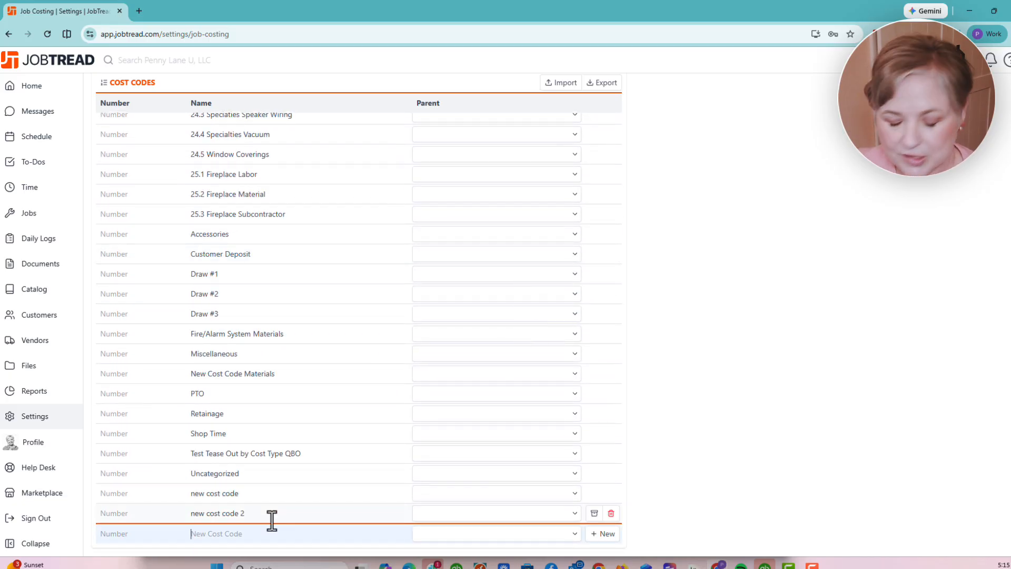
type("nerw")
key("BackSpace")
key("BackSpace")
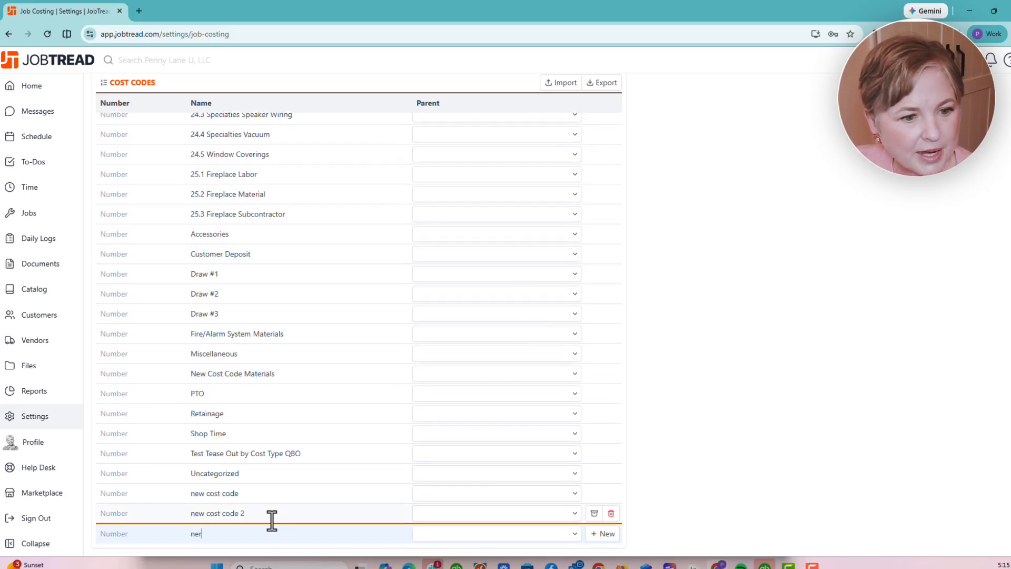
type("w cost code ")
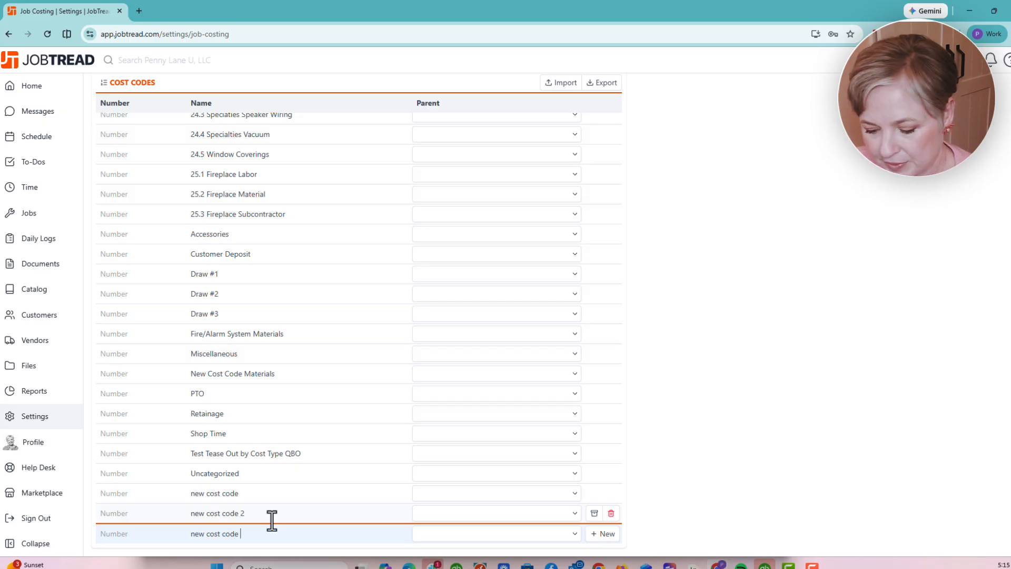
type("3")
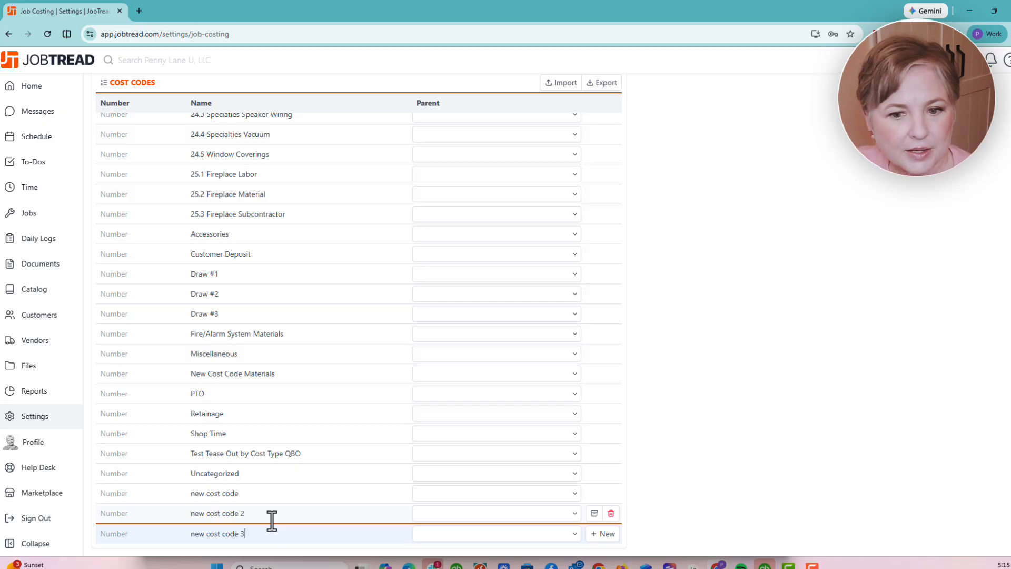
left_click(606, 537)
scroll(429, 402, "down", 1)
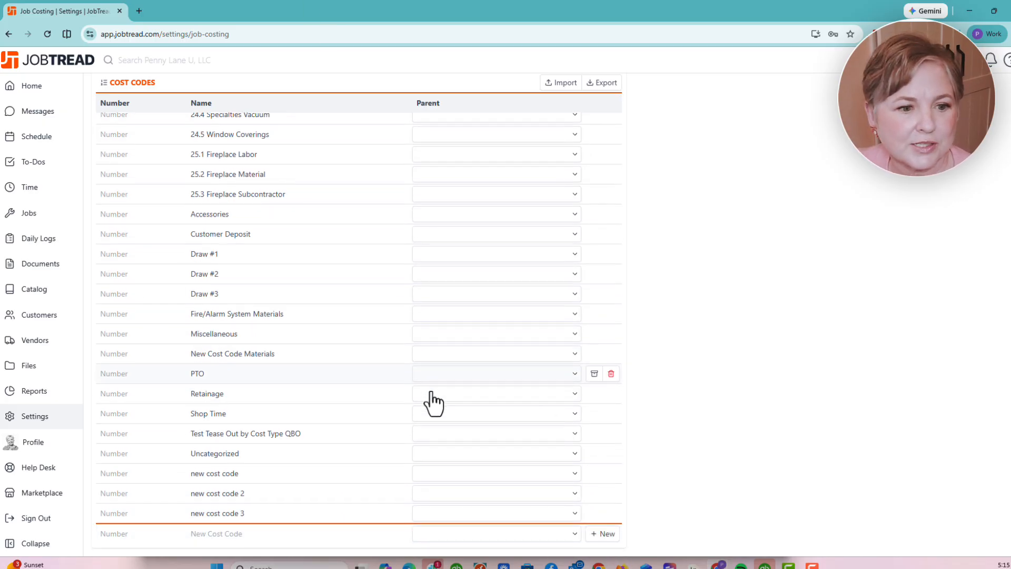
scroll(433, 405, "up", 5)
scroll(435, 416, "up", 15)
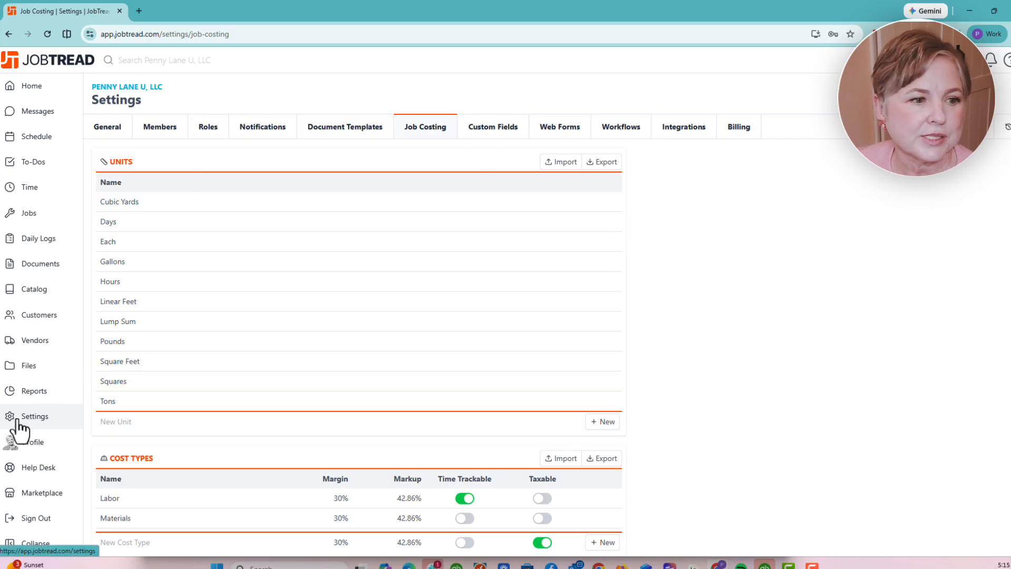
- Open the Products/Services Mapping page of the QuickBooks Online integration
left_click(679, 134)
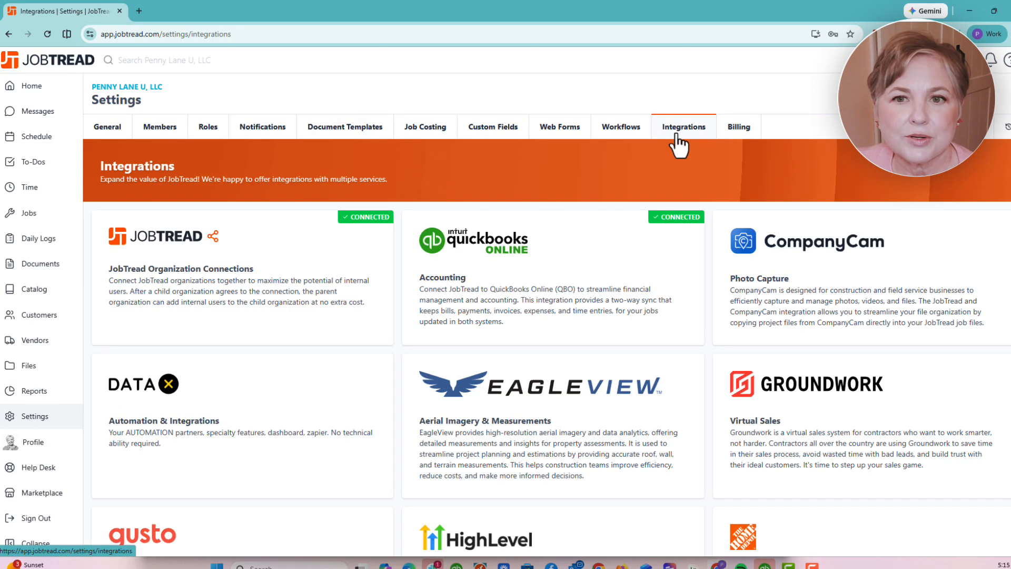
left_click(604, 278)
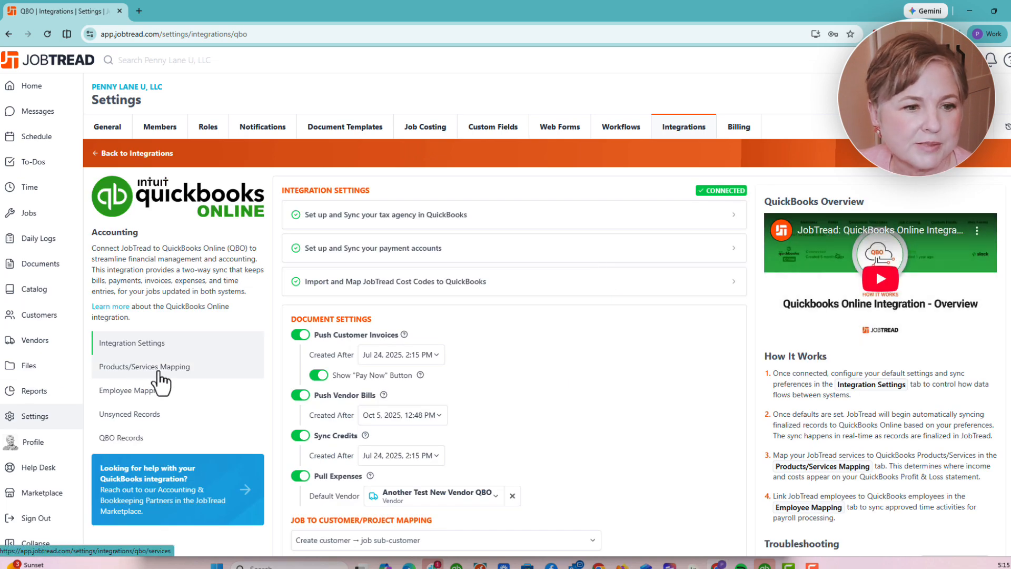
left_click(159, 373)
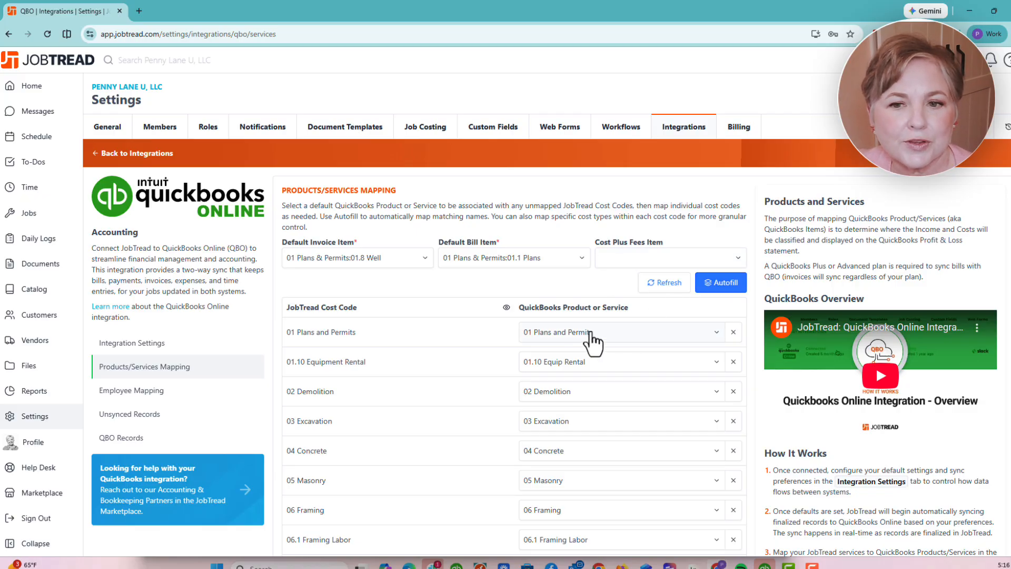
- Scroll through the cost codes, reviewing each code's matching QuickBooks product or service
scroll(585, 345, "down", 7)
scroll(580, 338, "up", 7)
scroll(580, 339, "down", 4)
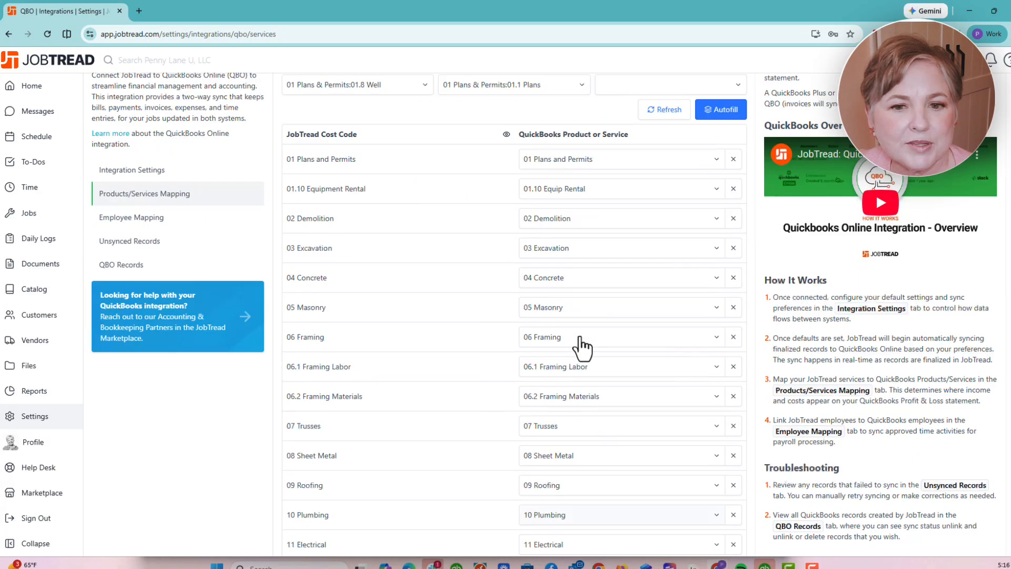
scroll(580, 338, "up", 4)
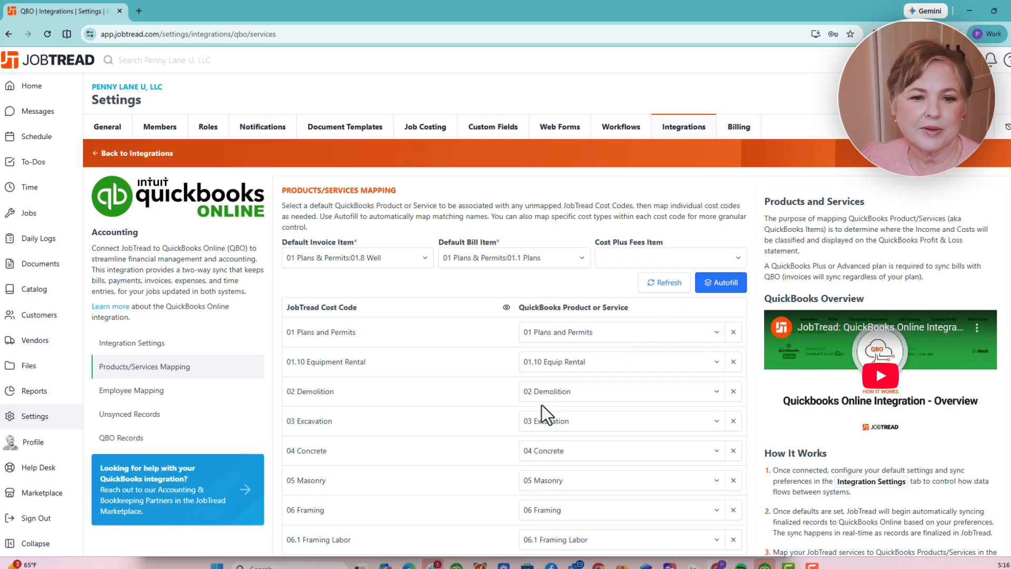
scroll(543, 411, "down", 10)
scroll(542, 405, "up", 10)
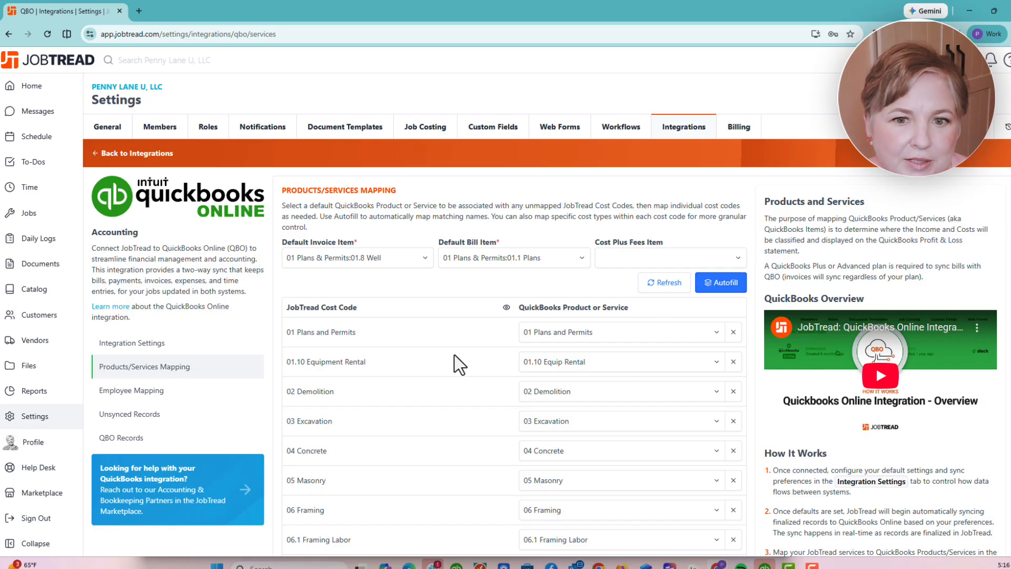
scroll(580, 411, "down", 10)
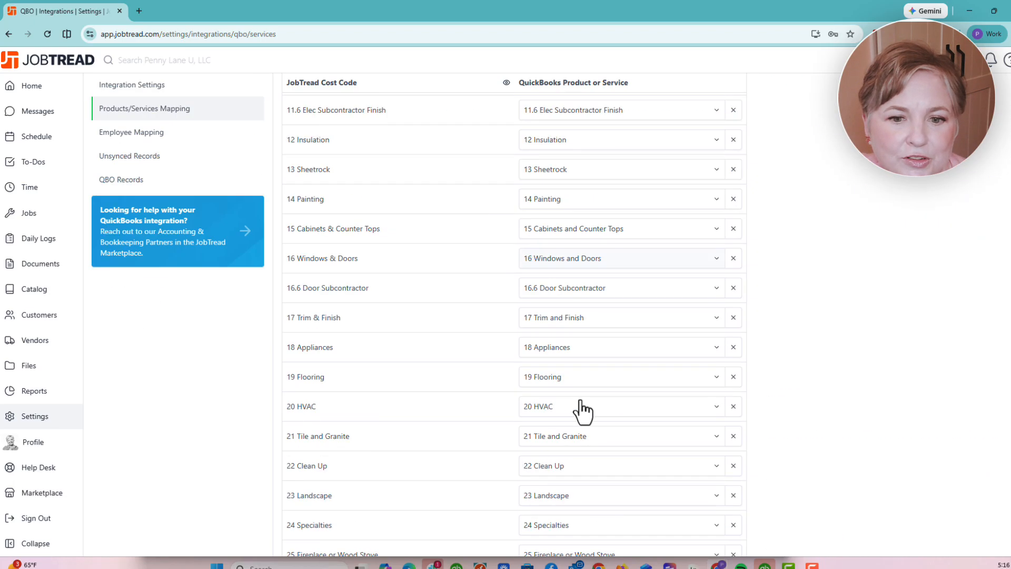
scroll(579, 417, "up", 5)
scroll(580, 416, "down", 20)
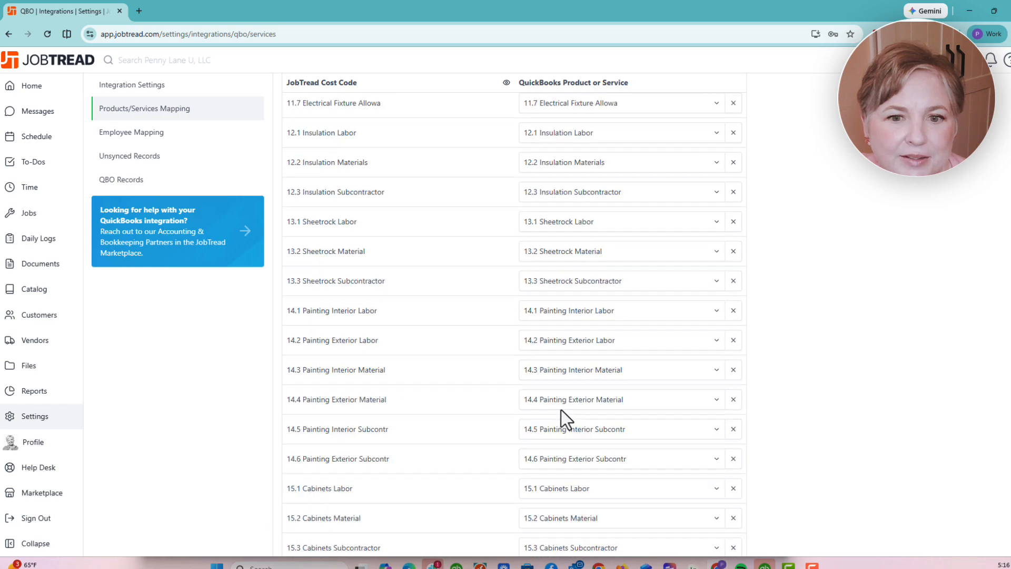
scroll(561, 410, "up", 10)
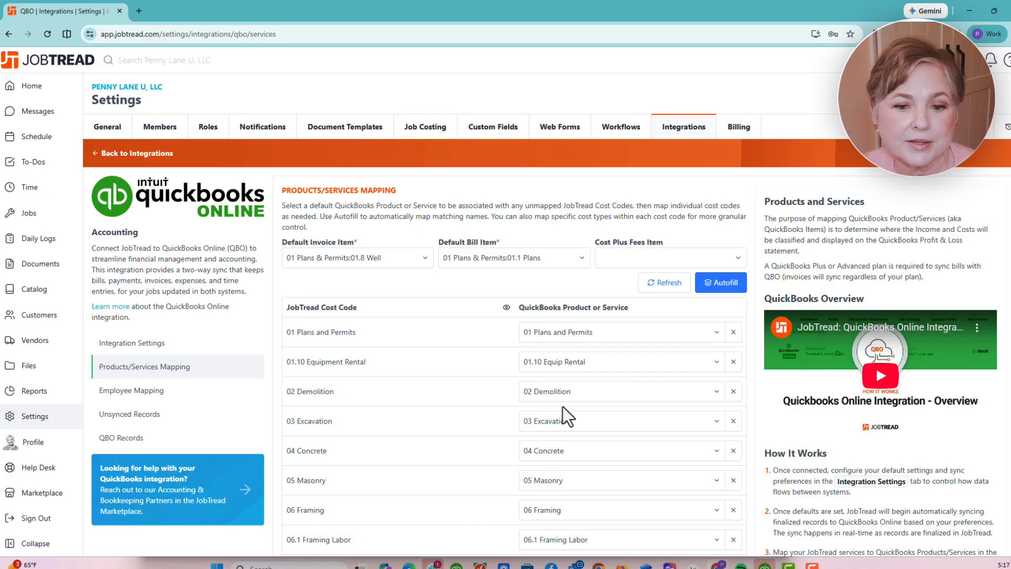
scroll(564, 411, "down", 3)
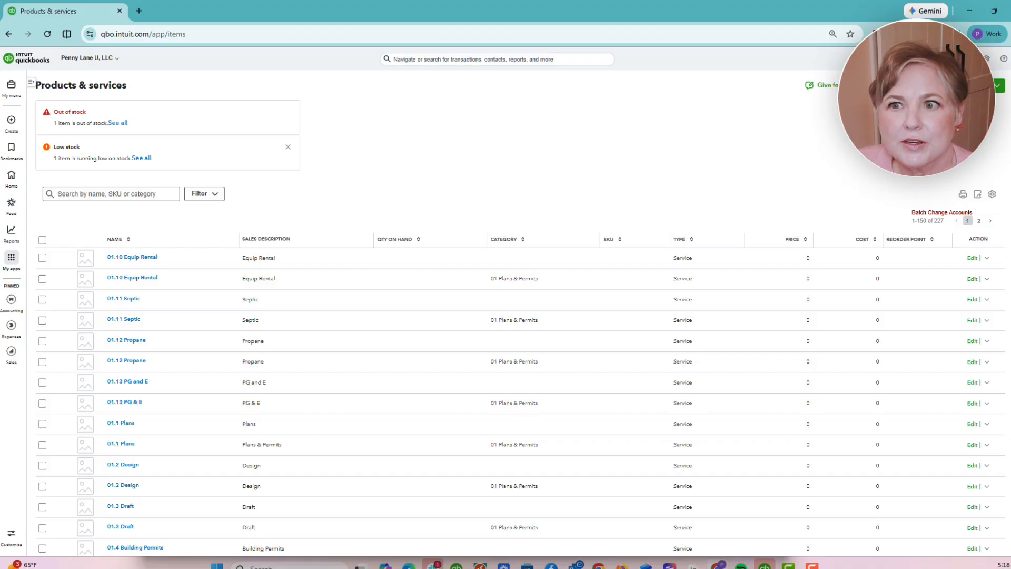
left_click(987, 58)
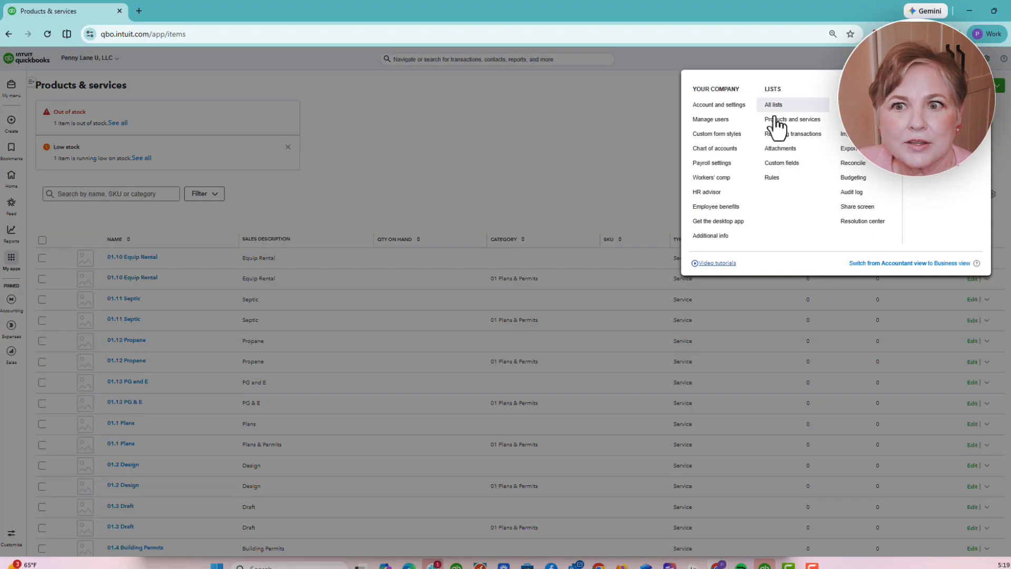
left_click(485, 168)
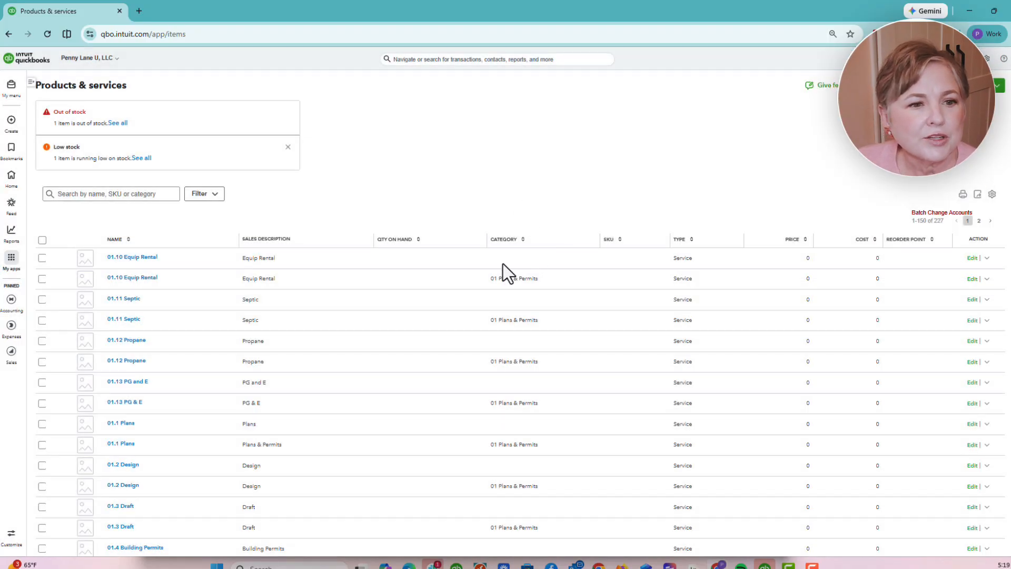
scroll(401, 357, "down", 15)
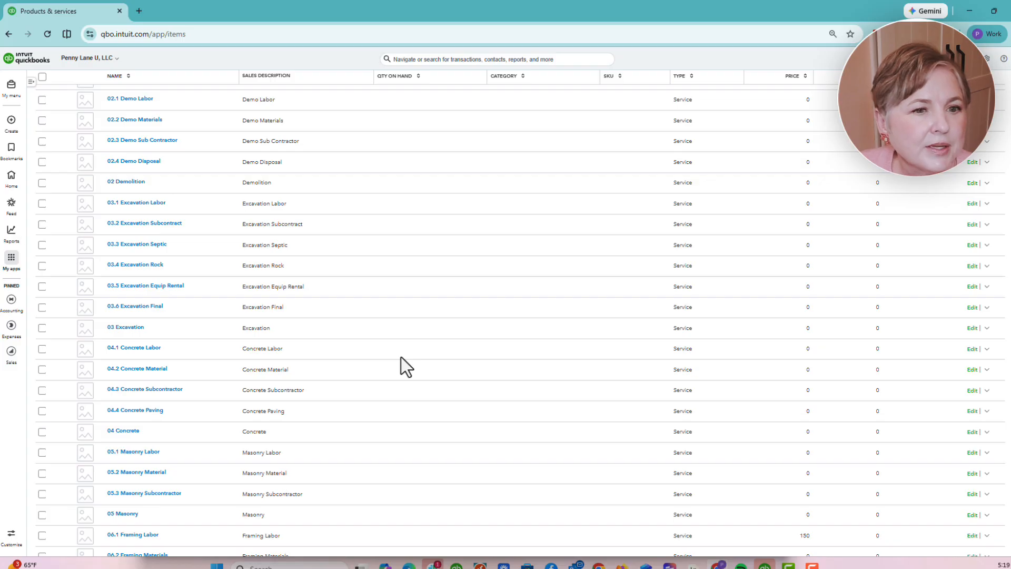
scroll(402, 358, "down", 3)
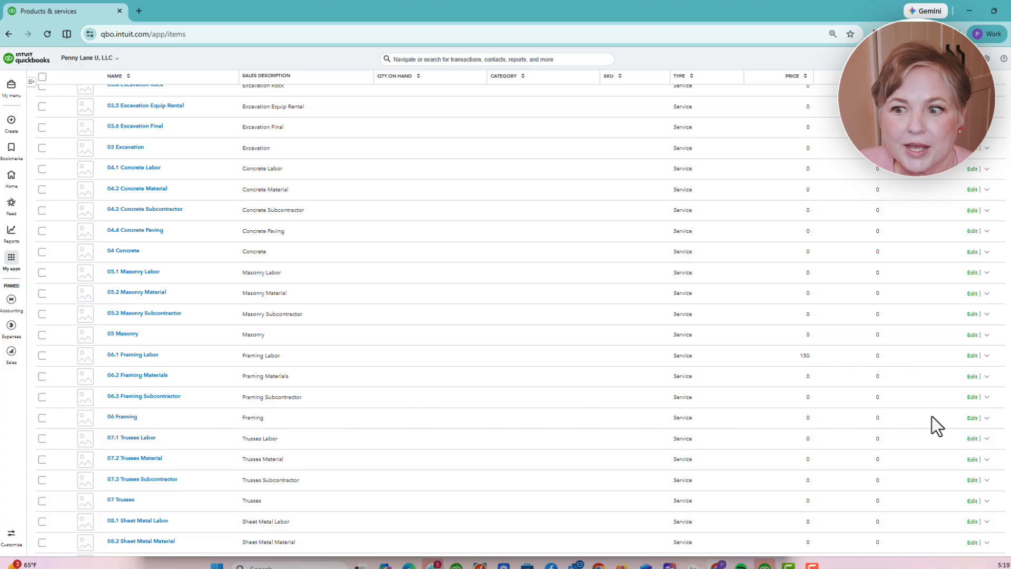
- Open the 06 Framing service item for editing and review its sales details
left_click(972, 418)
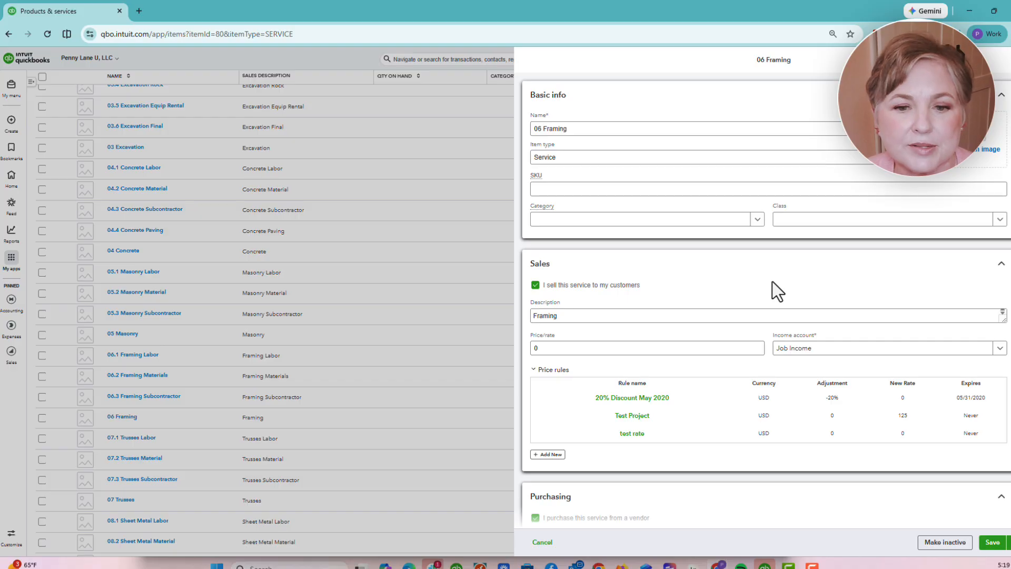
scroll(772, 290, "down", 2)
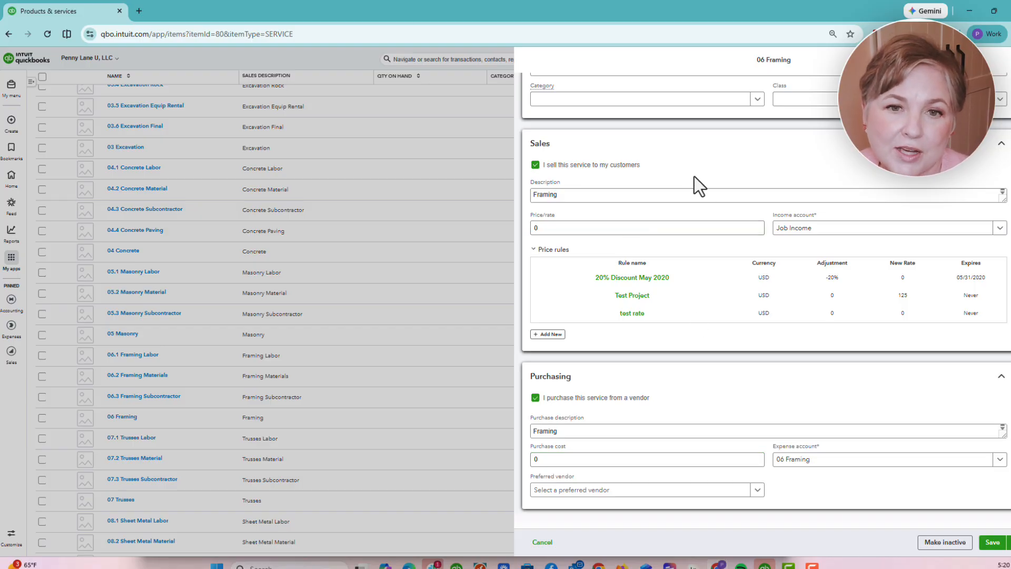
left_click(593, 193)
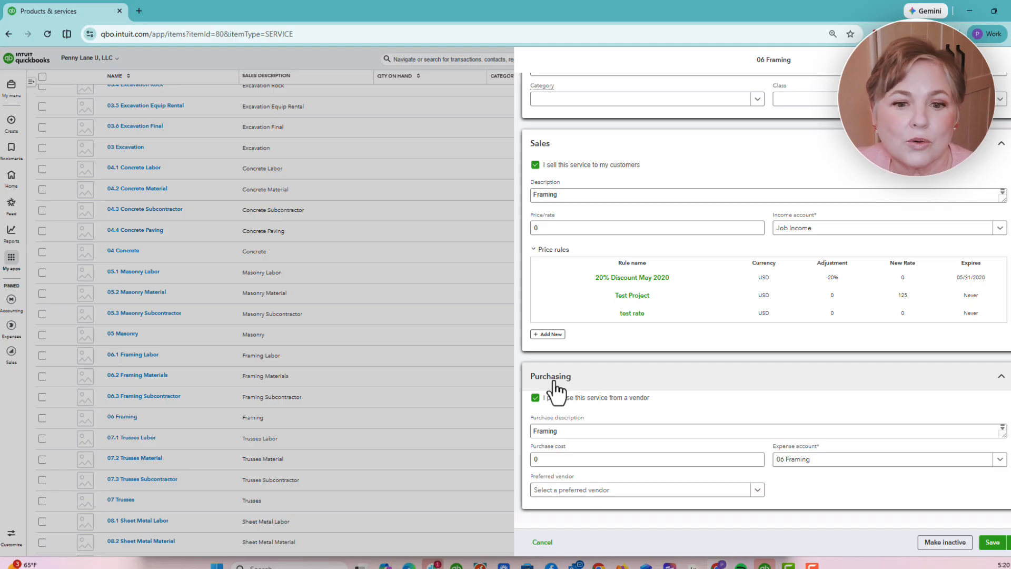
- Filter the 06 Framing expense account list by 'cos', then close the item without saving
left_click(807, 464)
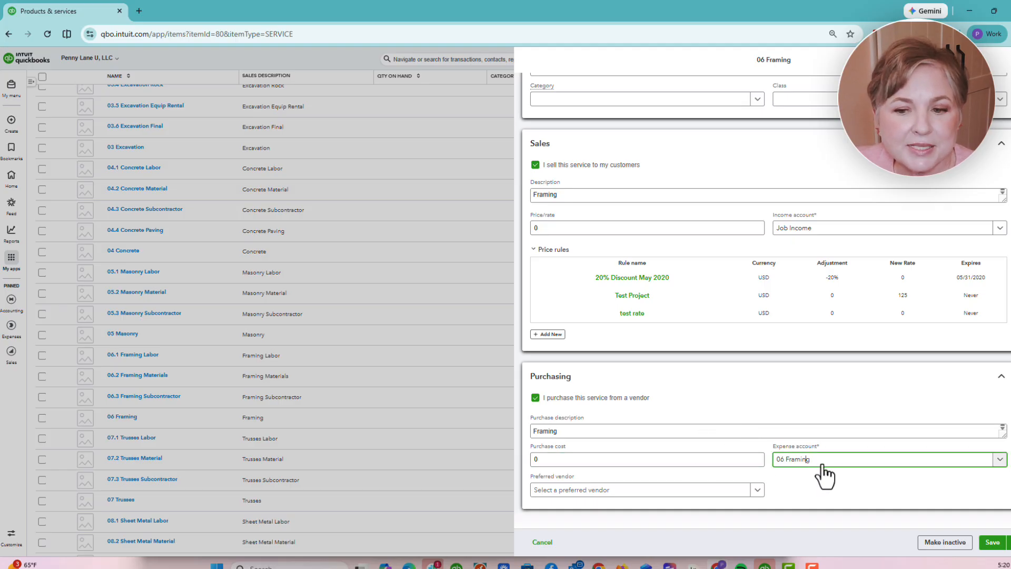
left_click_drag(776, 460, 815, 460)
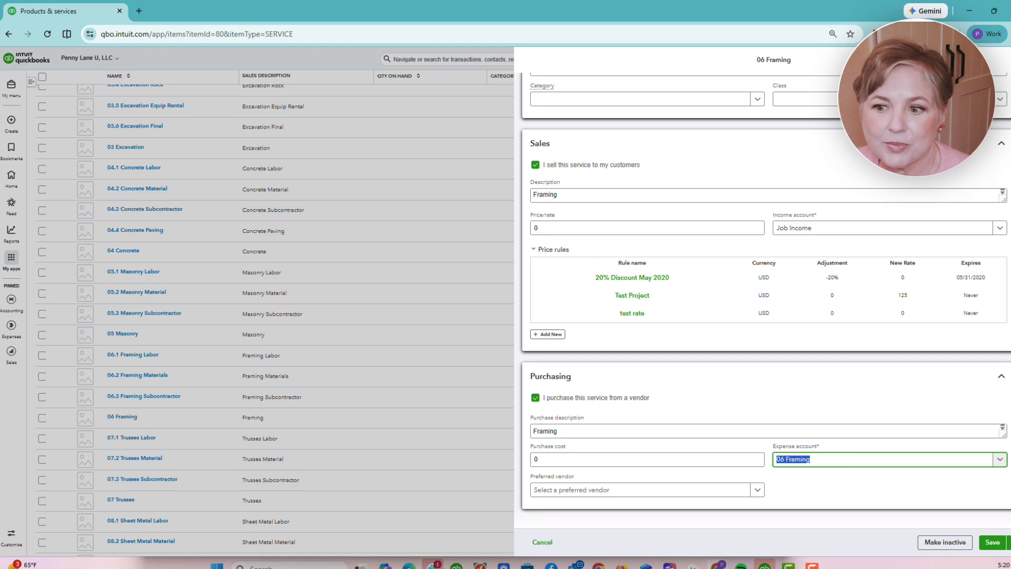
left_click(999, 460)
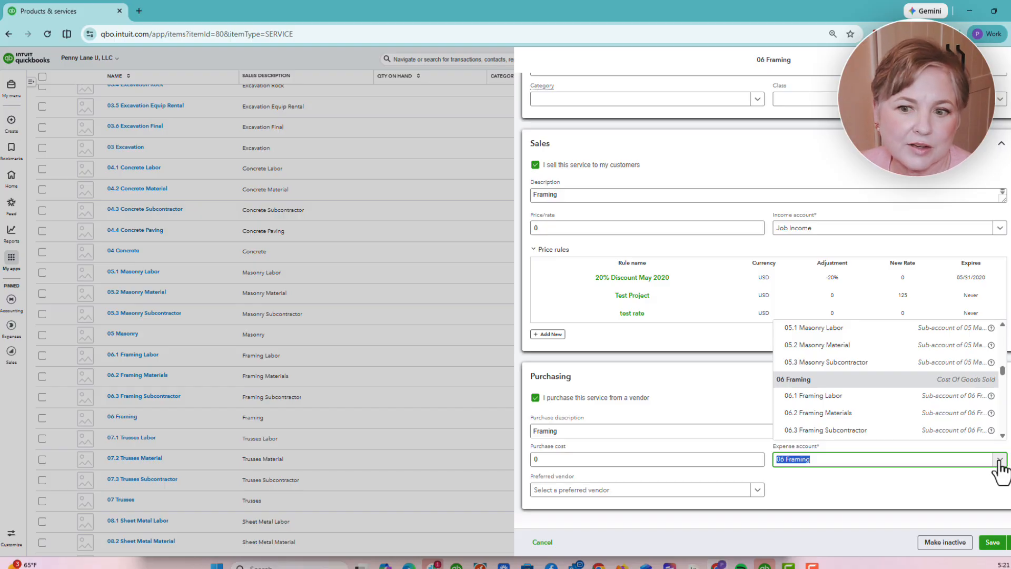
type("cos")
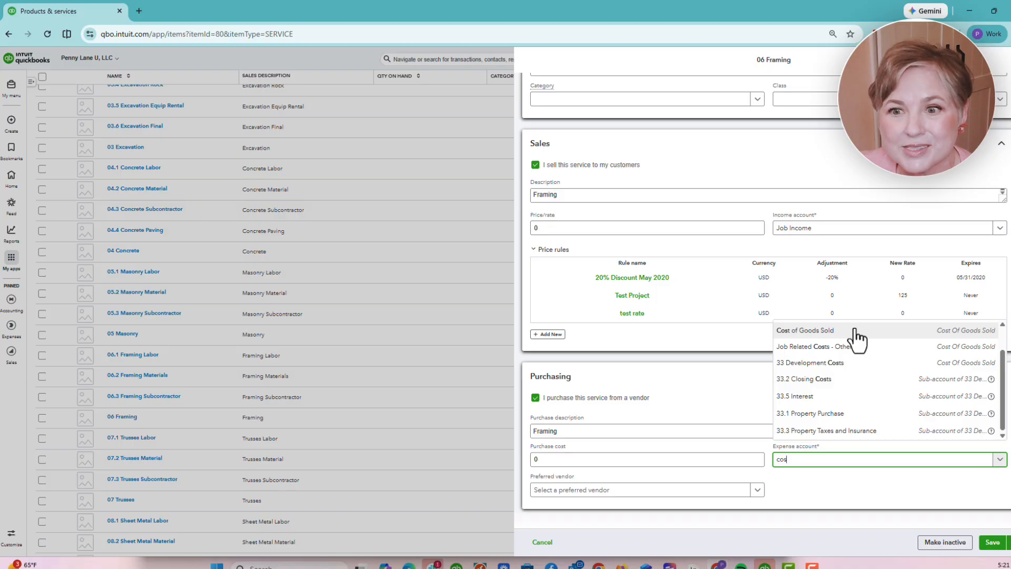
scroll(703, 223, "up", 3)
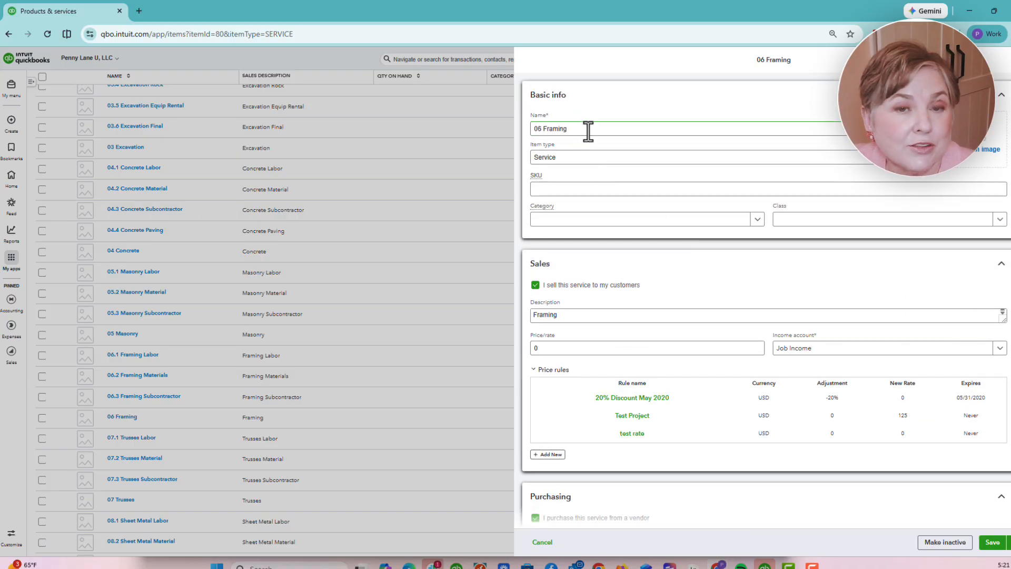
scroll(721, 271, "down", 2)
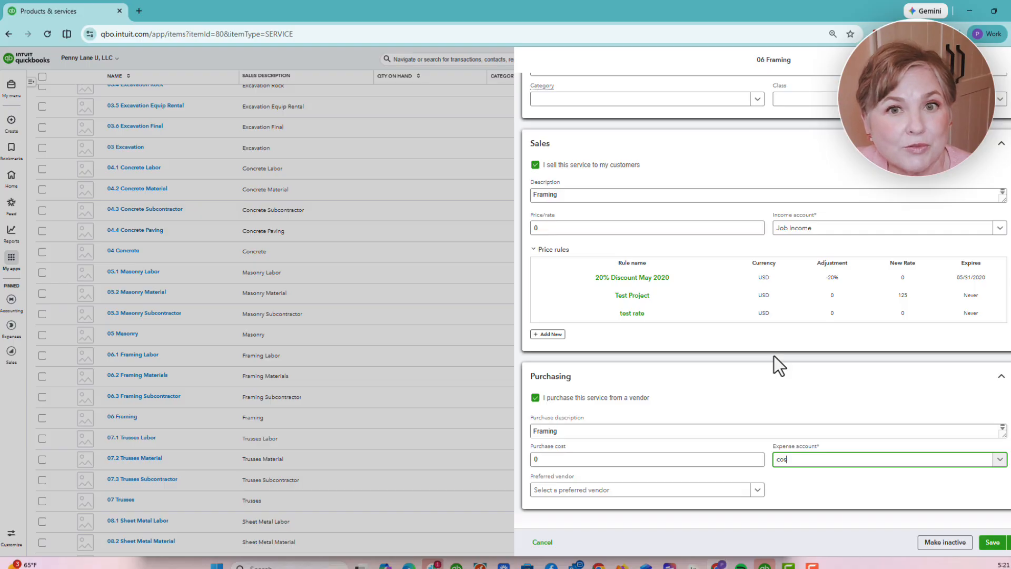
scroll(776, 362, "up", 2)
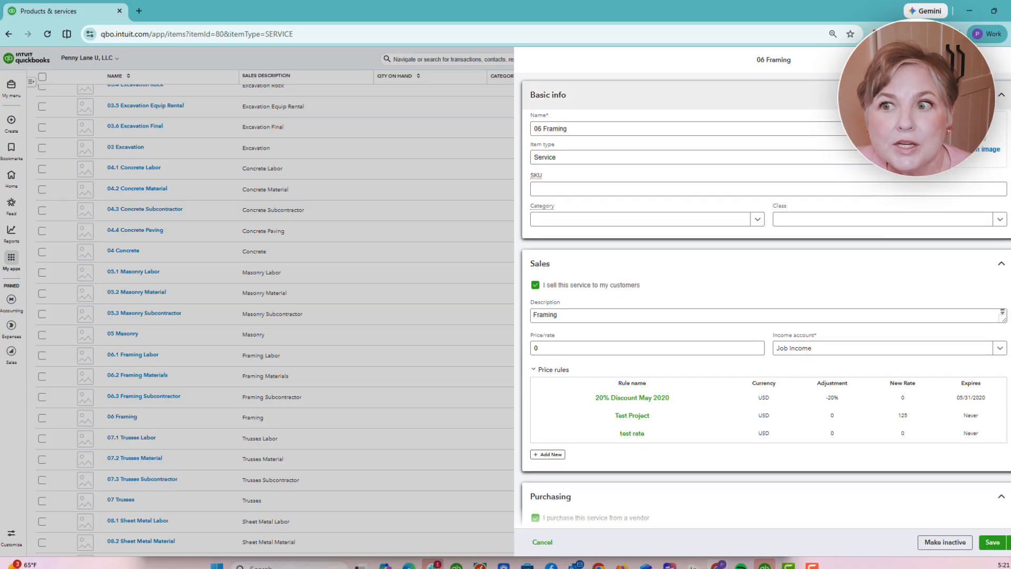
left_click(391, 517)
- Discard 06 Framing, try Materials as 06.2 Framing Materials' expense account, then discard that too
left_click(593, 335)
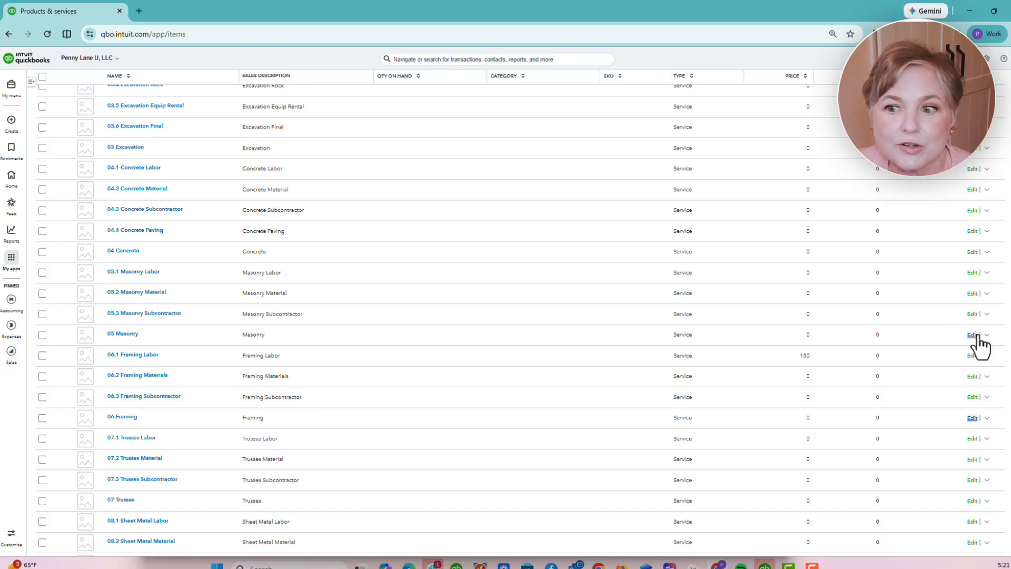
left_click(973, 378)
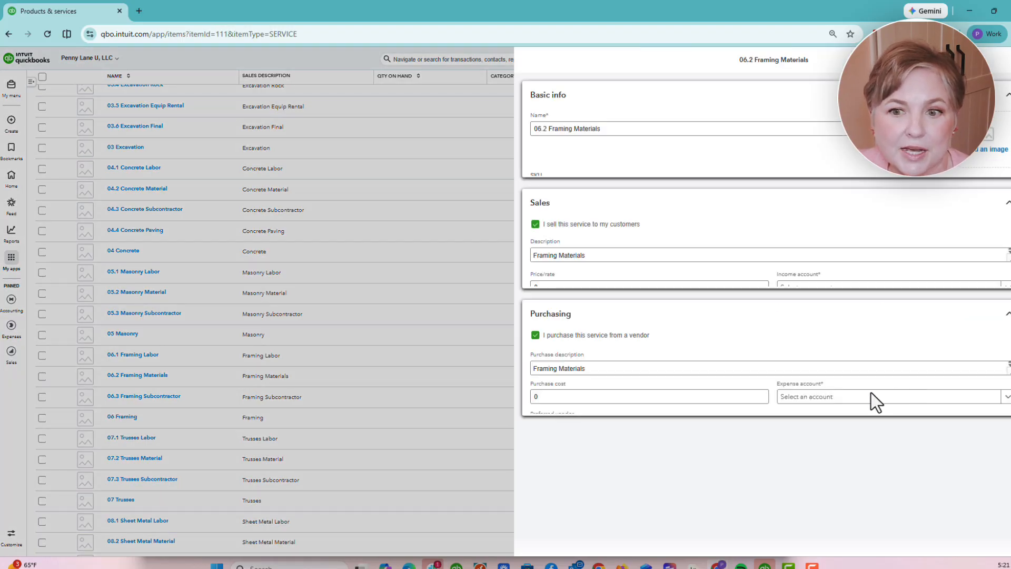
scroll(864, 427, "down", 3)
left_click(875, 460)
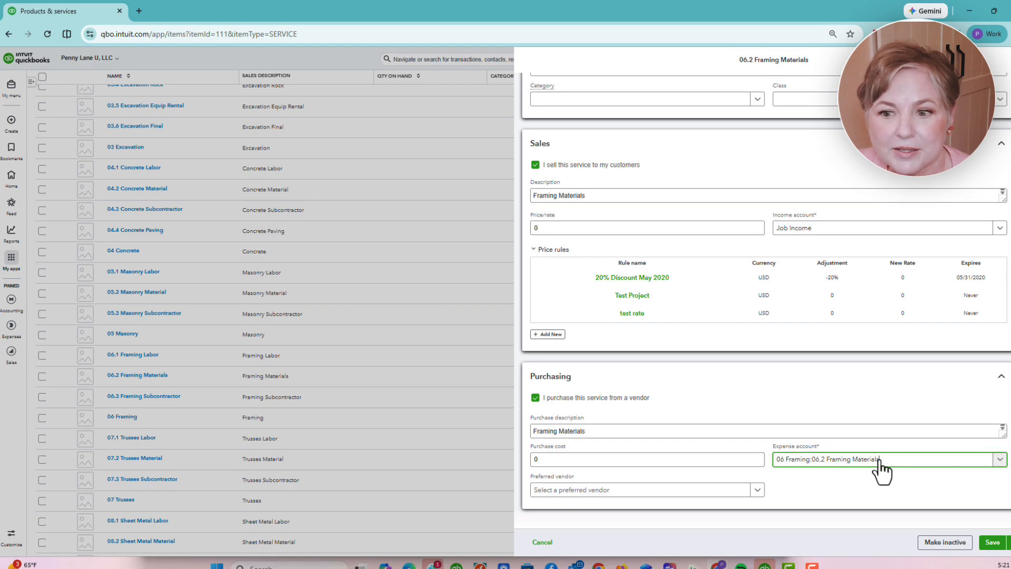
left_click(886, 462)
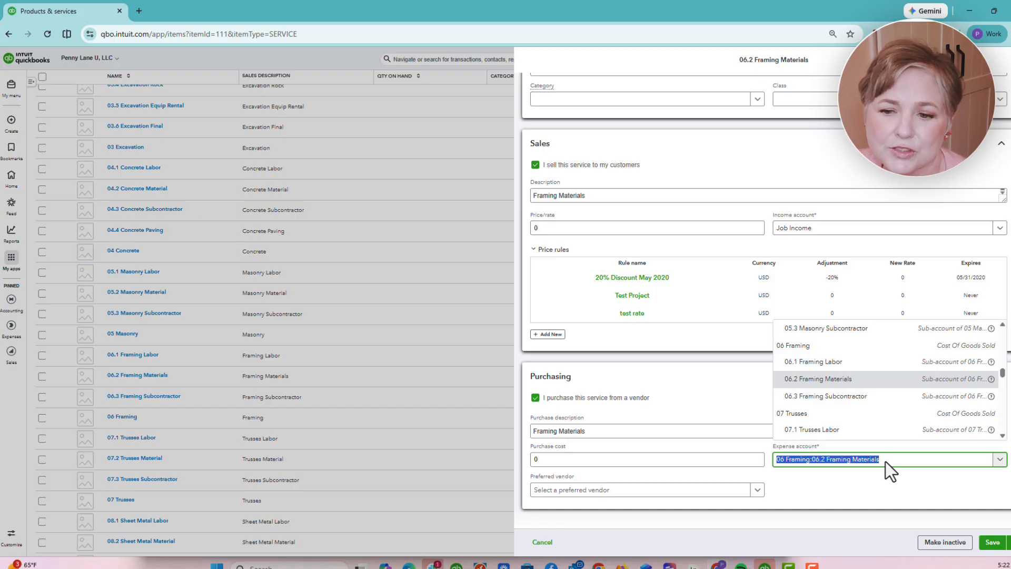
type("material")
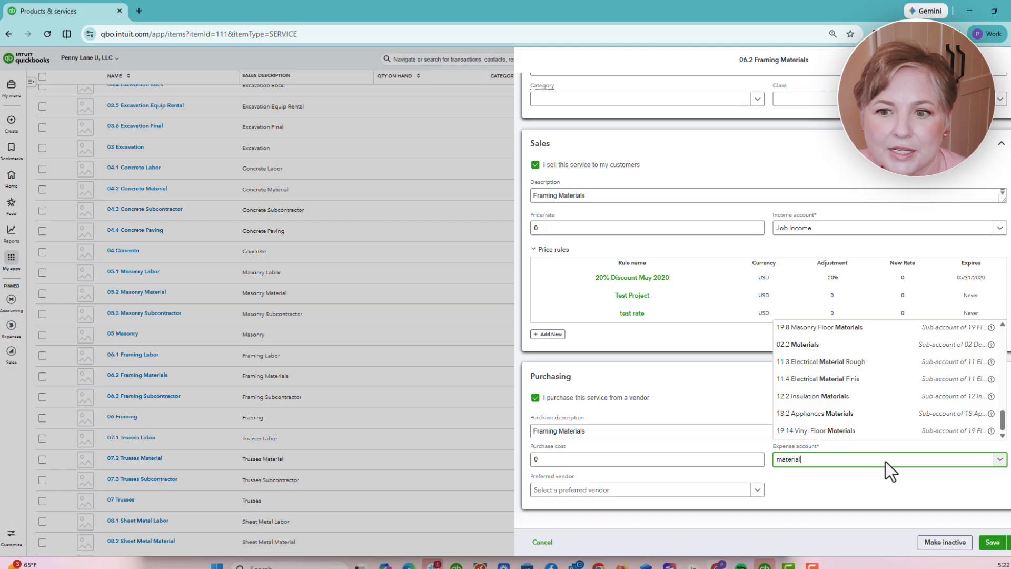
scroll(858, 350, "up", 5)
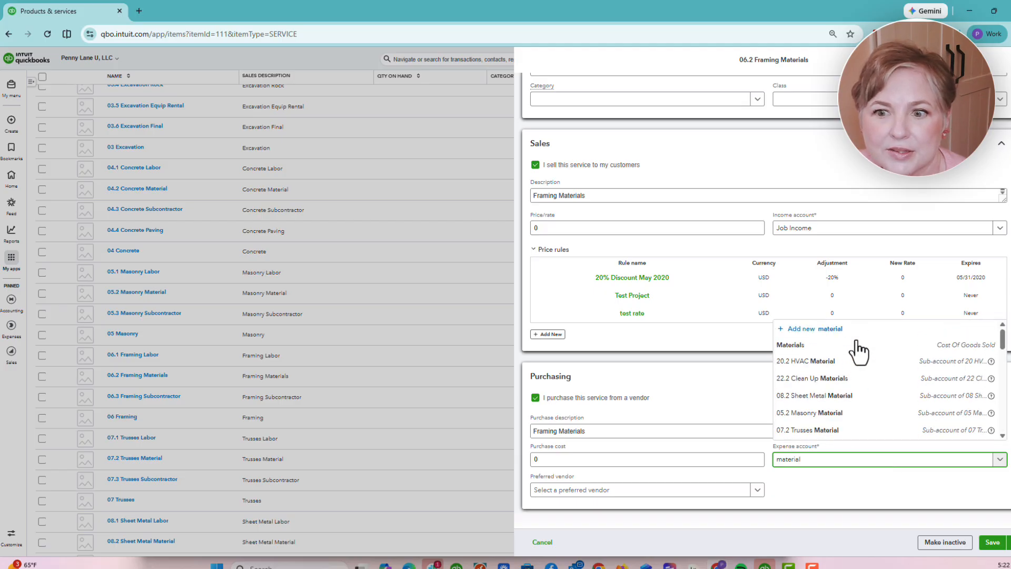
key("Return")
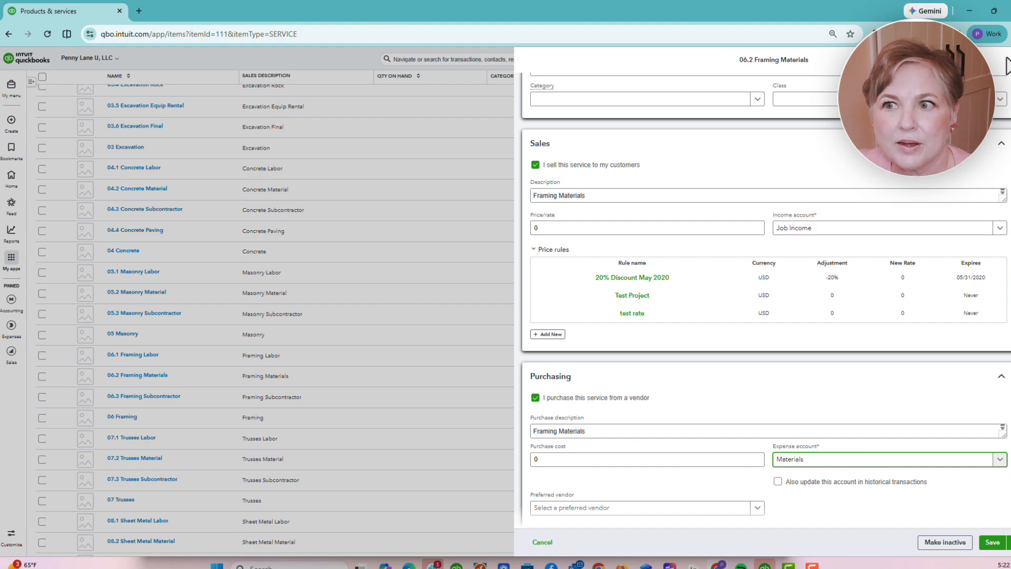
left_click(1010, 64)
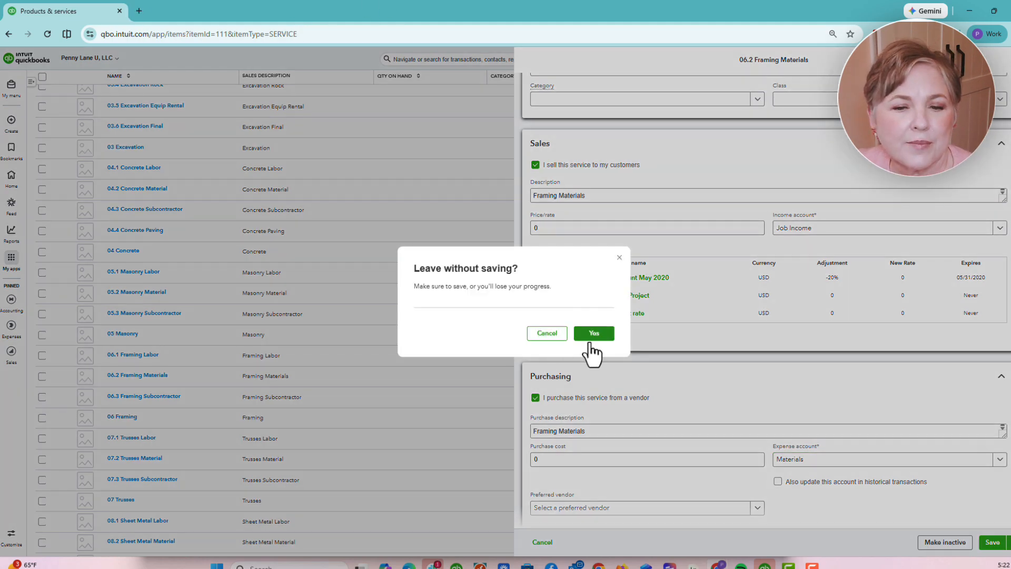
left_click(591, 340)
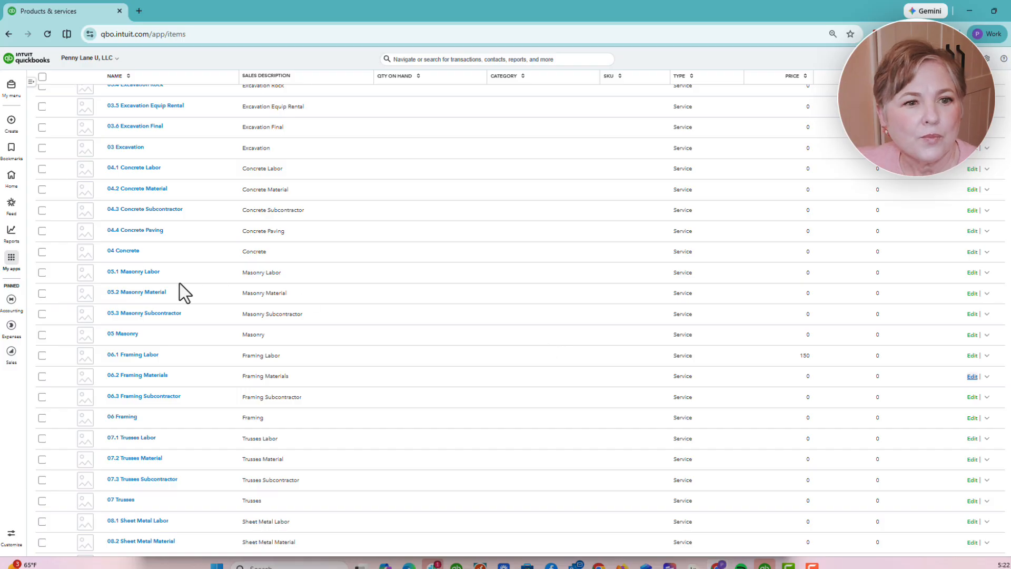
- Start a new expense and expand its Item details section
left_click(11, 121)
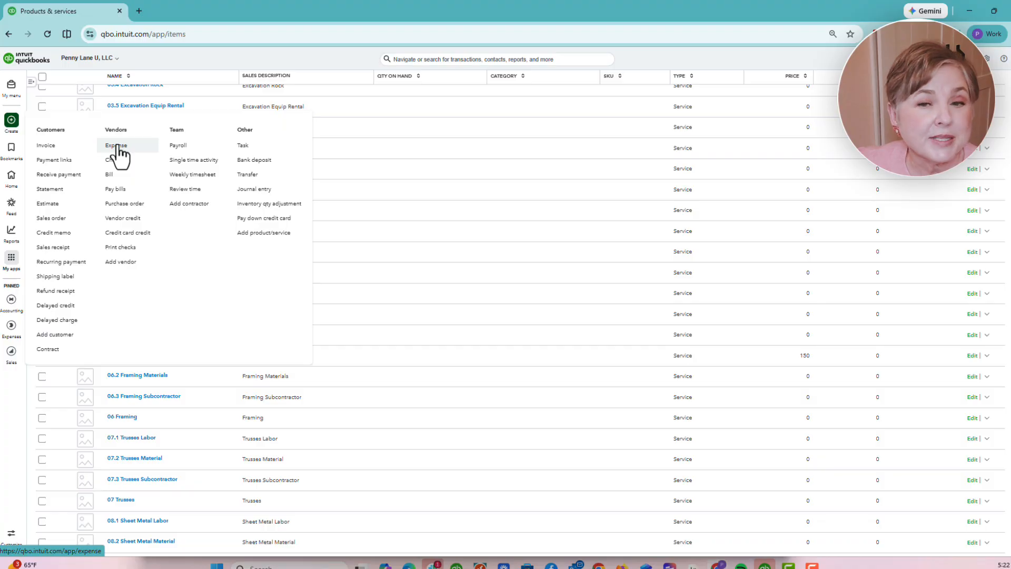
left_click(117, 146)
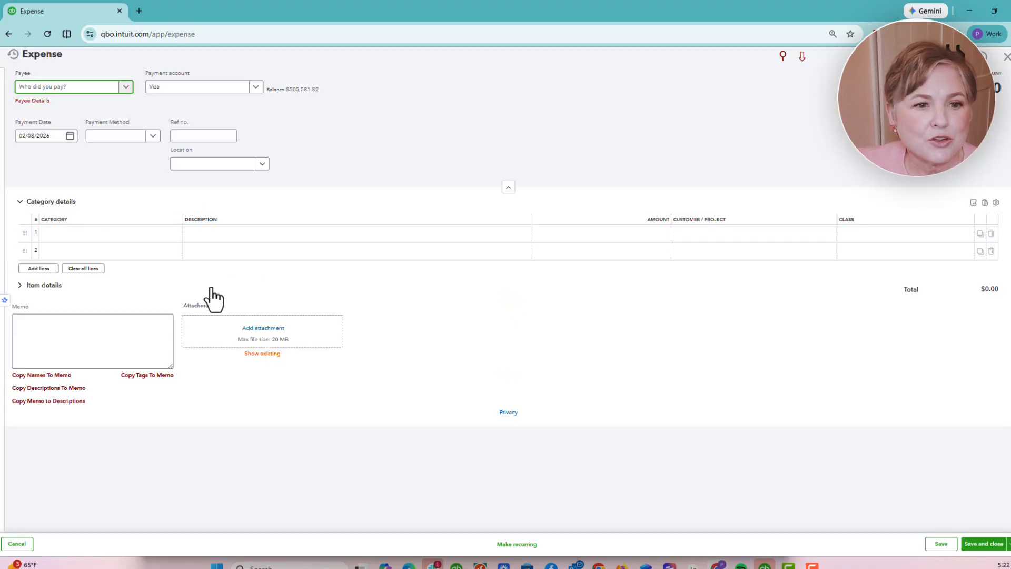
left_click(20, 286)
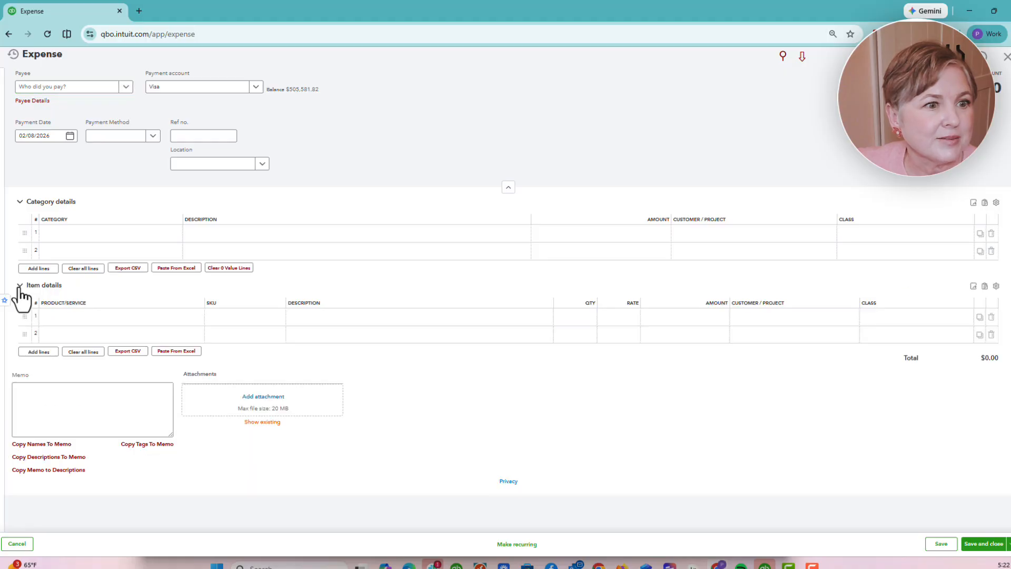
- Add a 03.2 Excavation Subcontract item line at rate 200 for the residence project
left_click(91, 319)
left_click(196, 318)
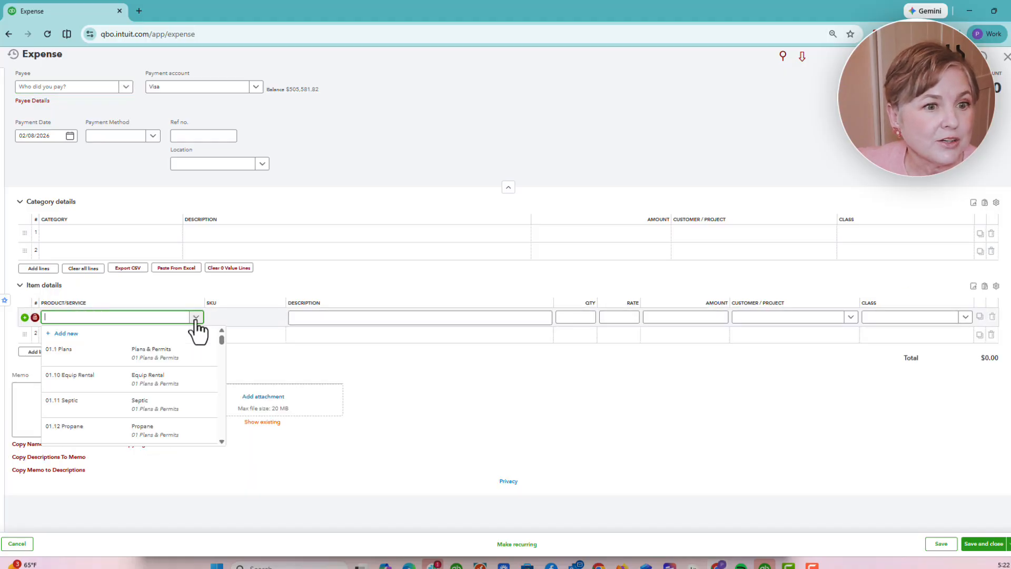
scroll(149, 386, "down", 5)
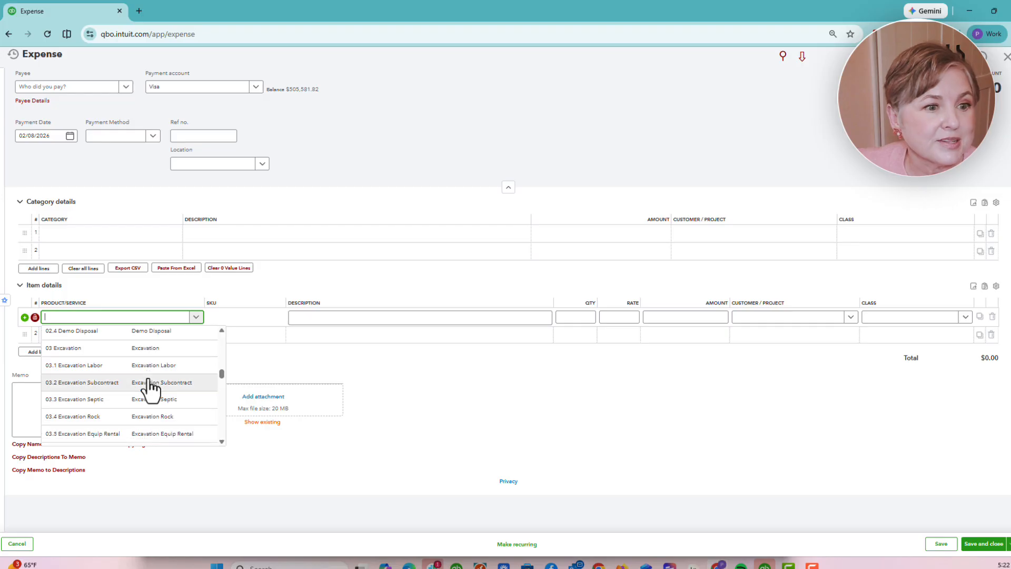
left_click(150, 385)
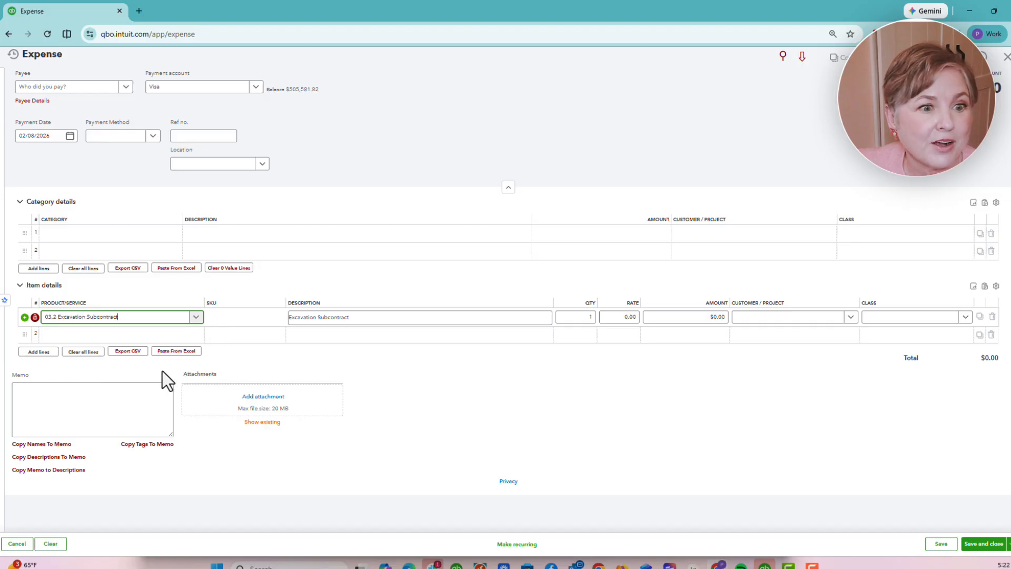
left_click(627, 317)
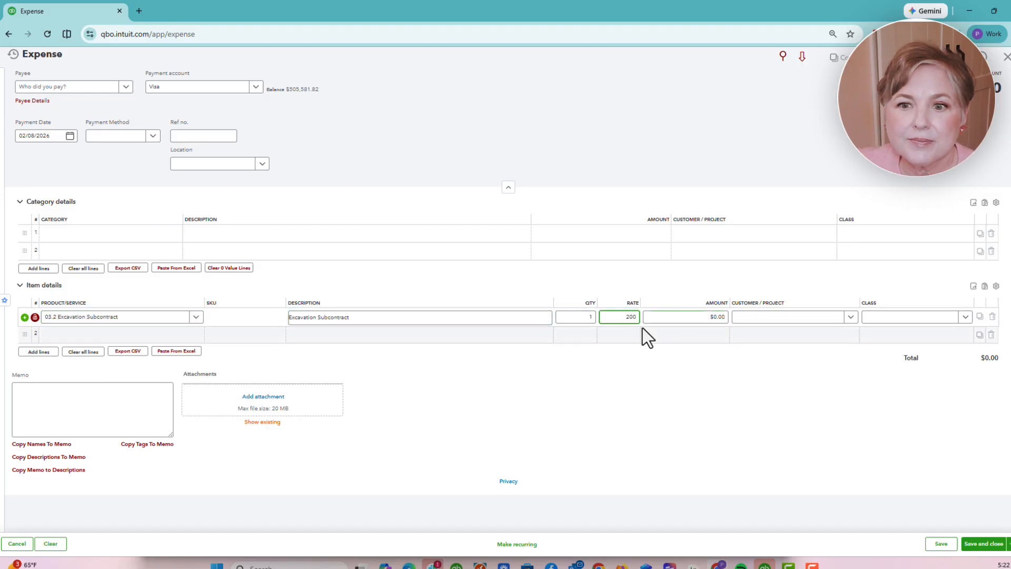
left_click(851, 318)
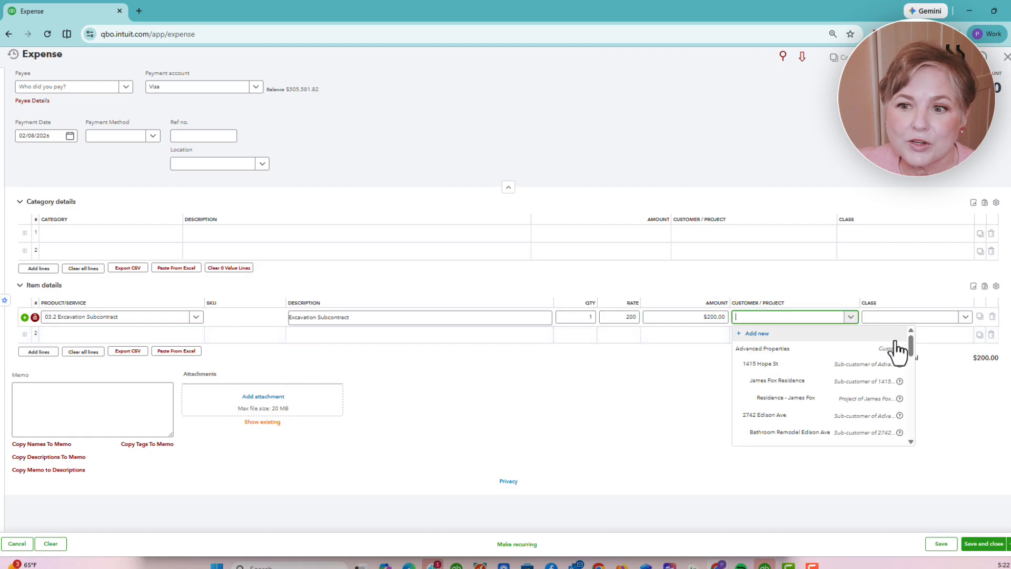
left_click(827, 400)
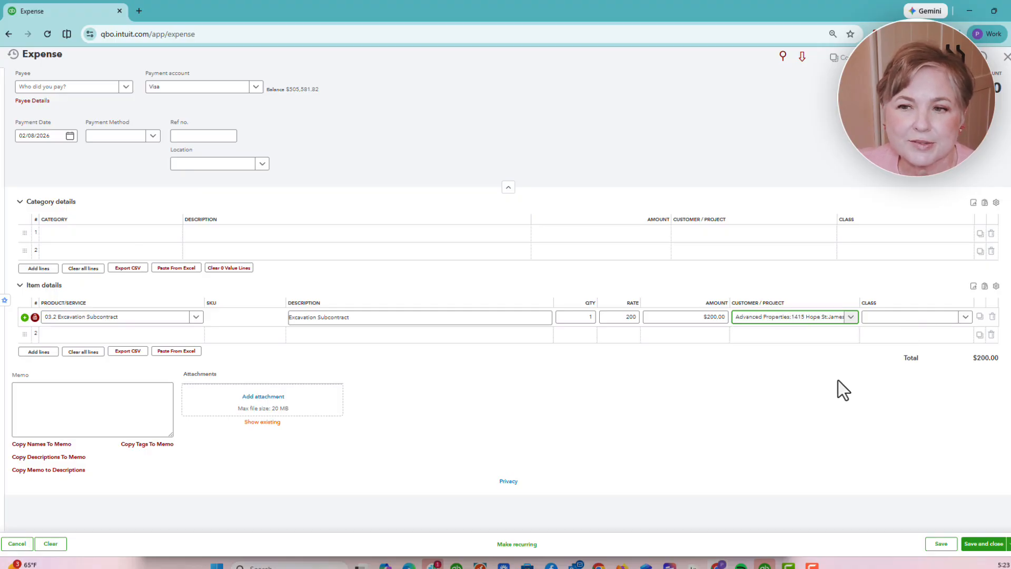
left_click(153, 233)
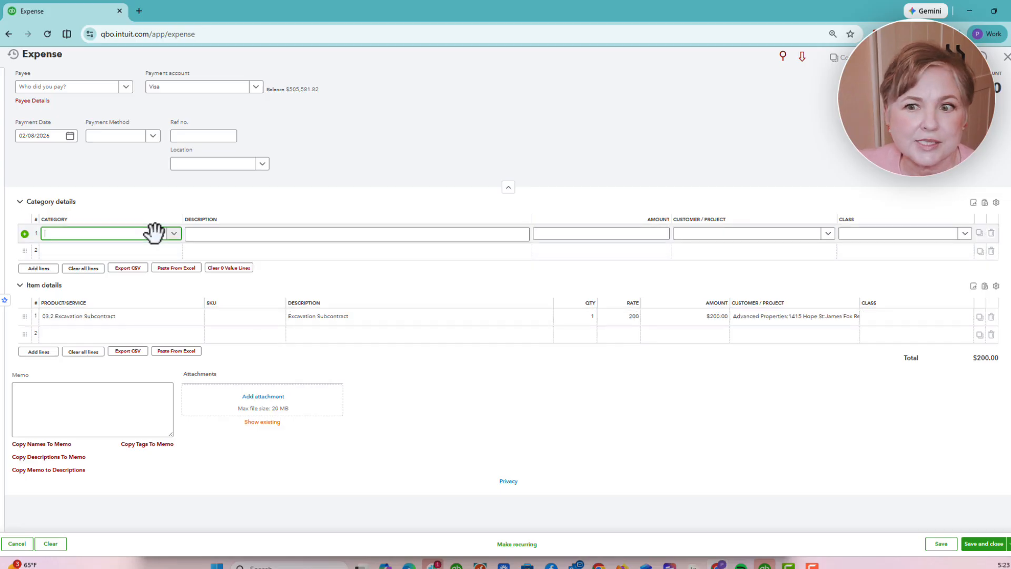
- Add a $200 09.3 Roofing Subcontractor category line for the residence project, then close the expense unsaved
left_click(174, 235)
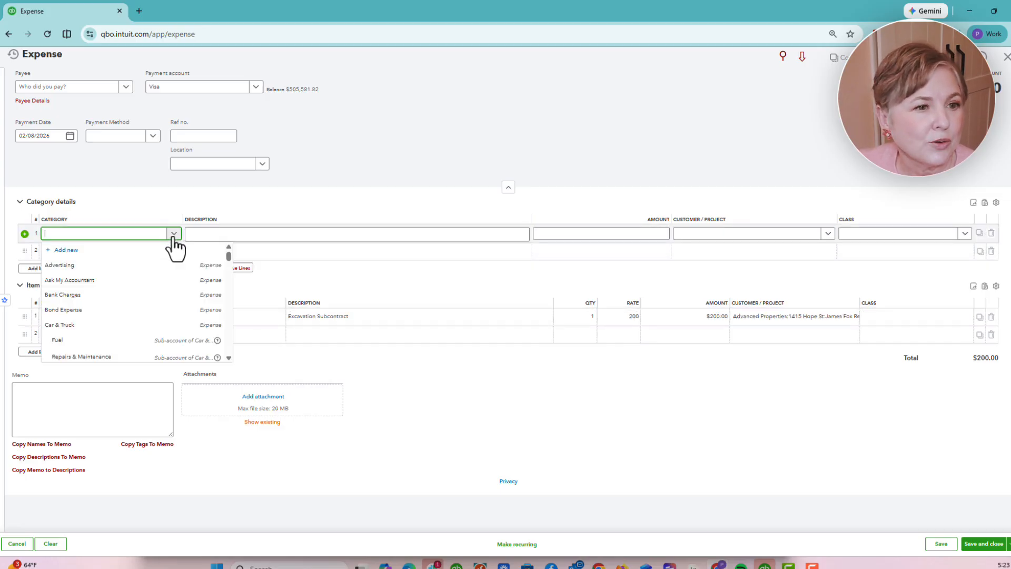
scroll(152, 300, "down", 15)
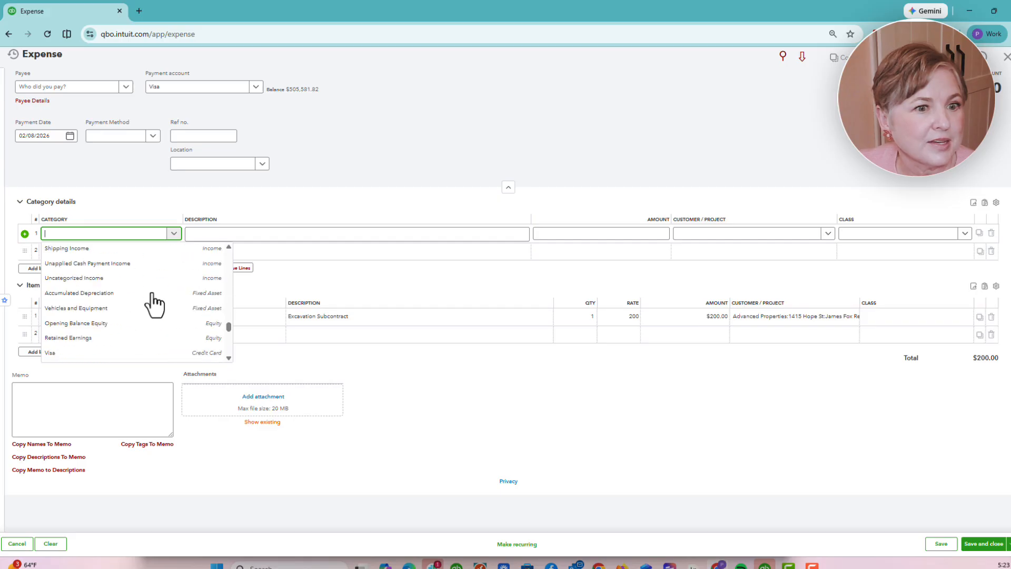
scroll(153, 304, "down", 15)
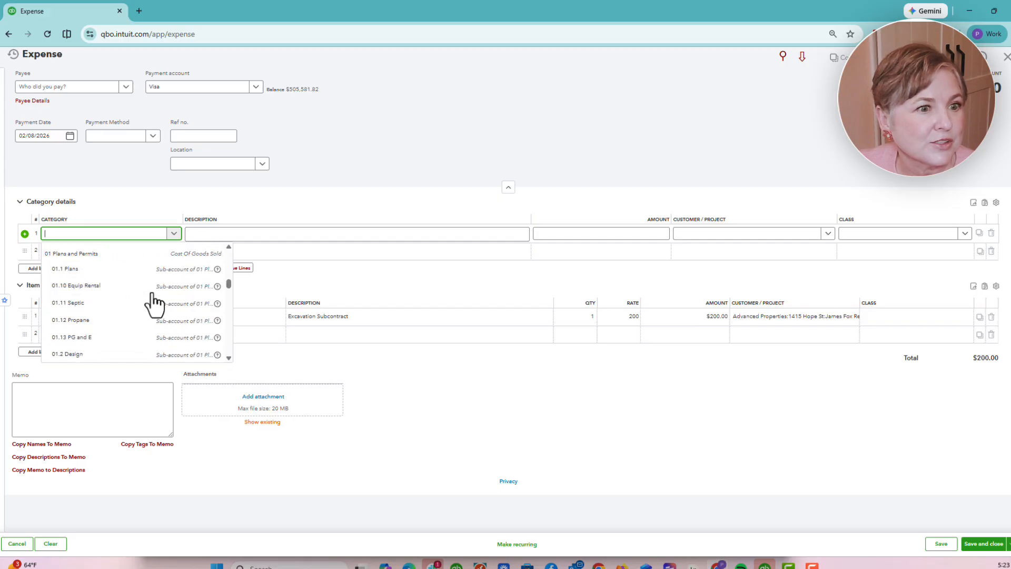
left_click(150, 331)
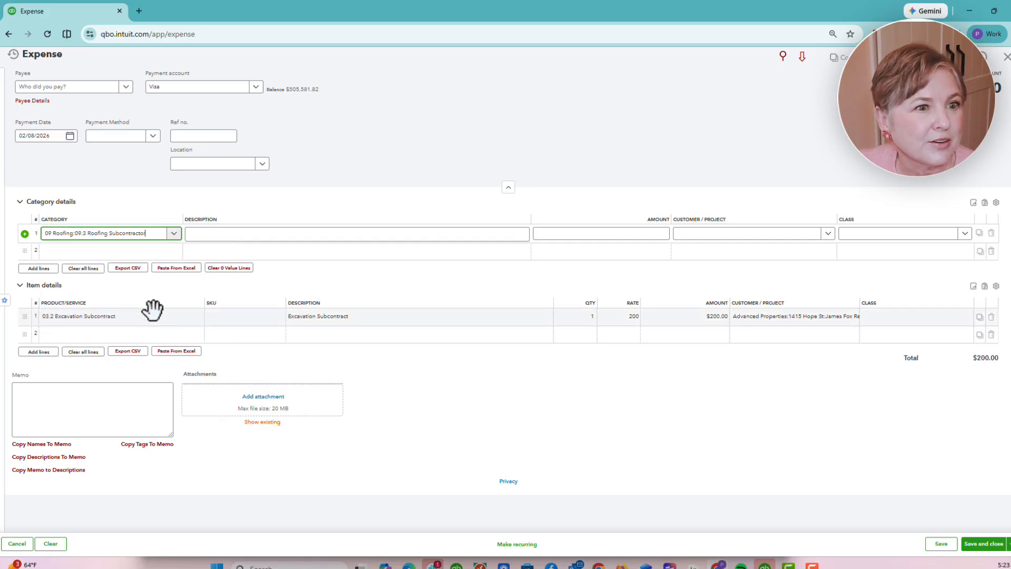
left_click(719, 234)
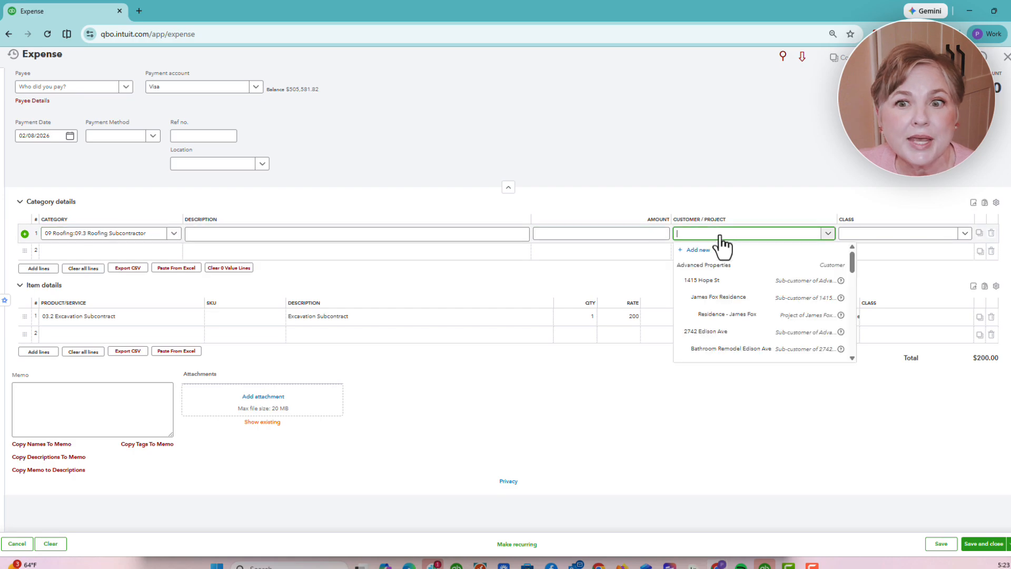
left_click(742, 317)
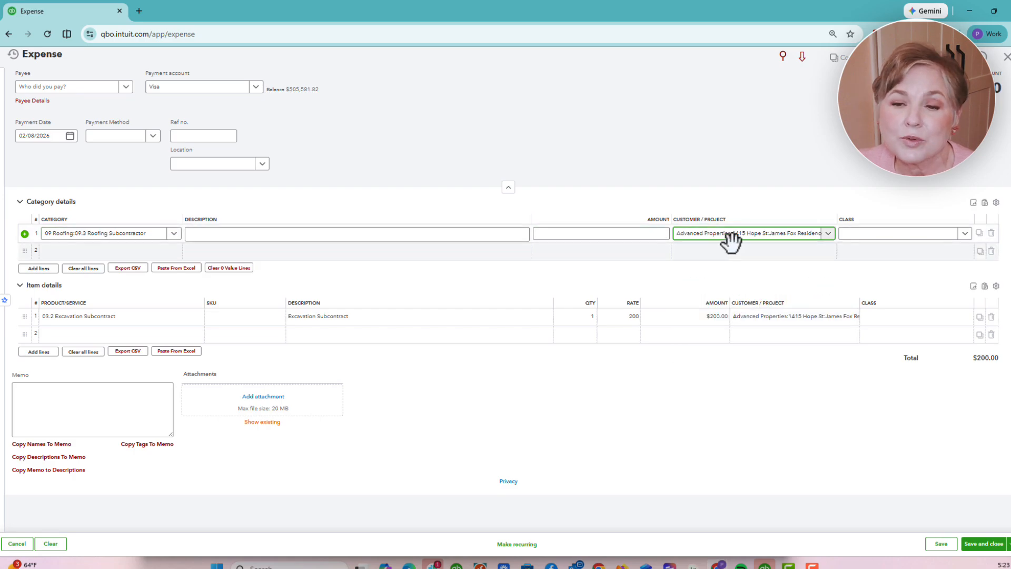
left_click(619, 233)
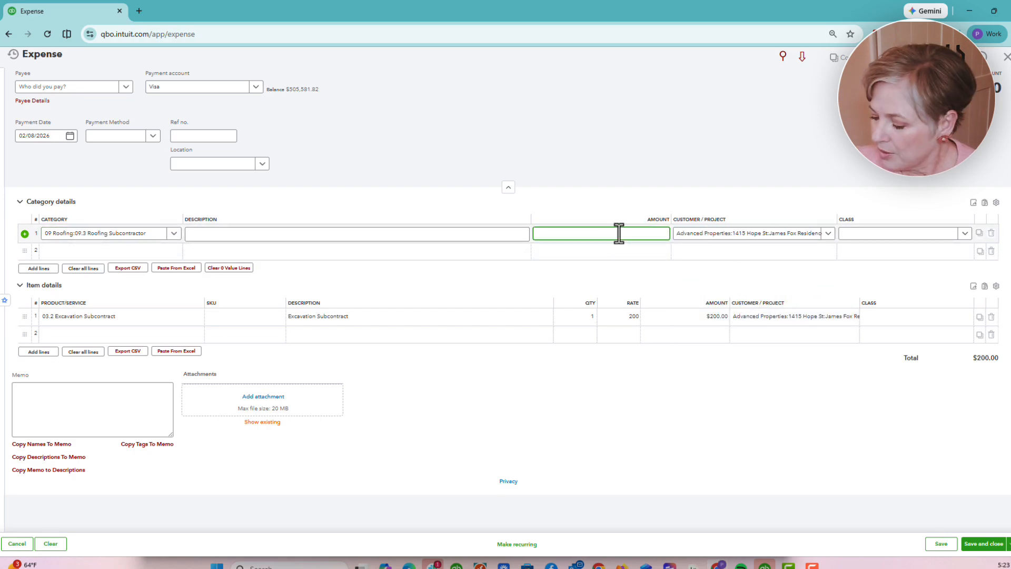
type("200")
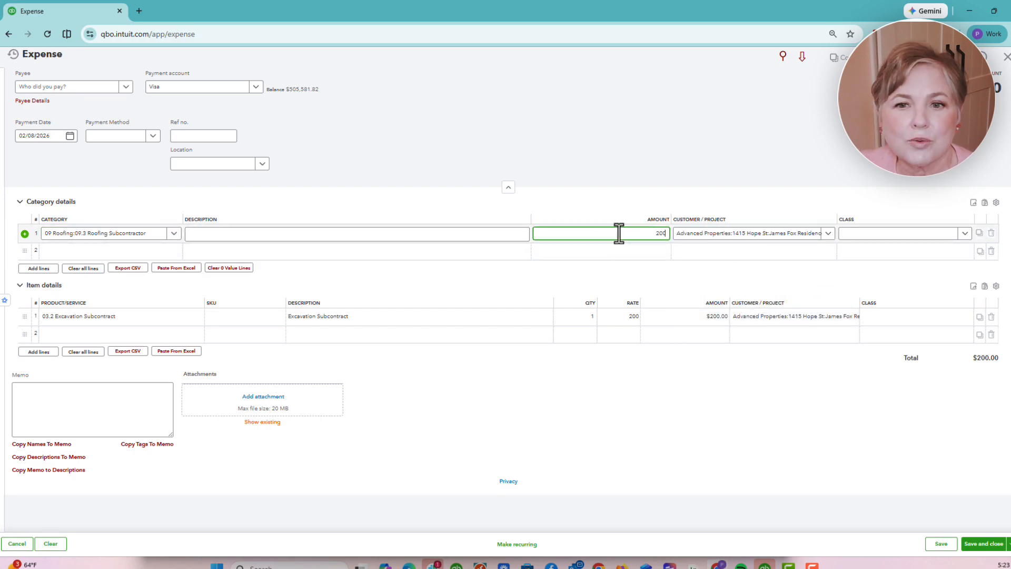
left_click(584, 280)
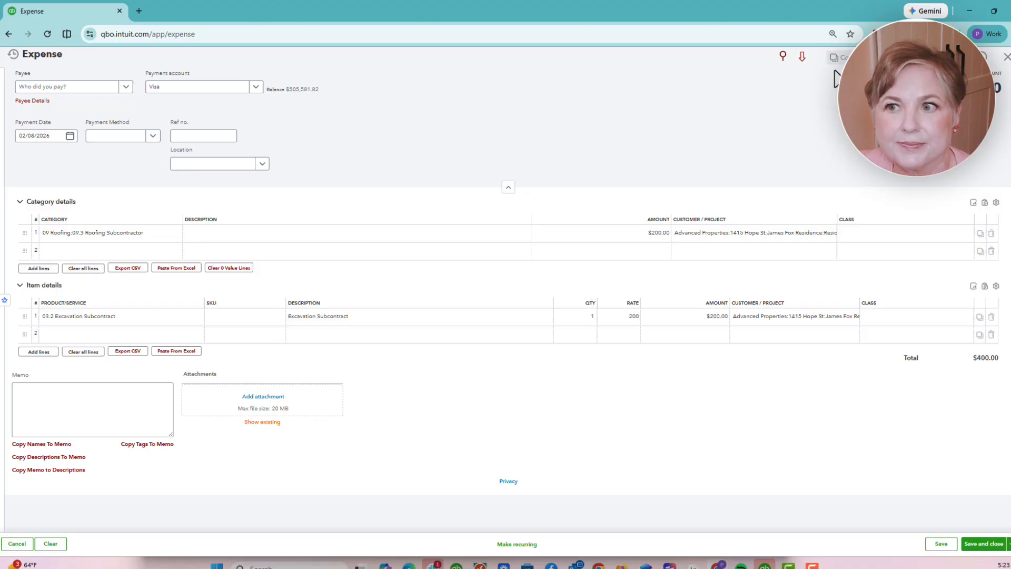
left_click(1006, 58)
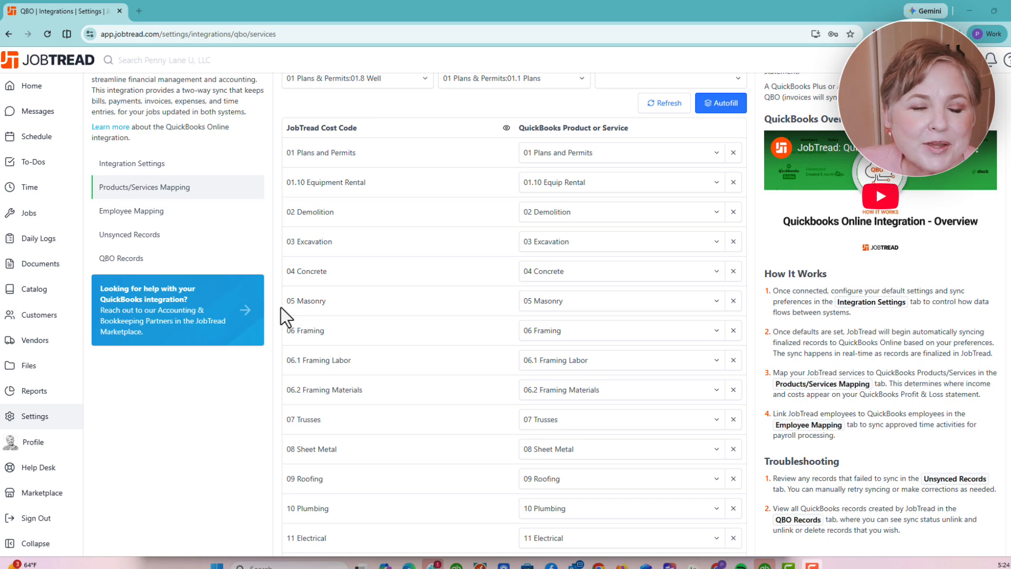
- Expand cost types in the mapping table so each cost code shows cost type All
left_click(507, 128)
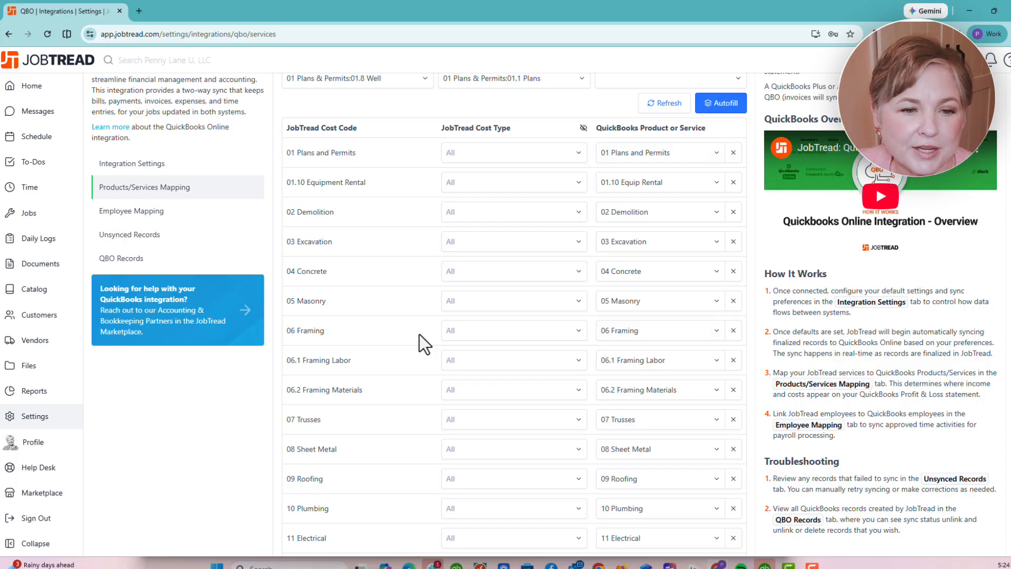
- Add a Materials cost-type row under 06 Framing mapped to 06.2 Framing Materials
left_click(495, 334)
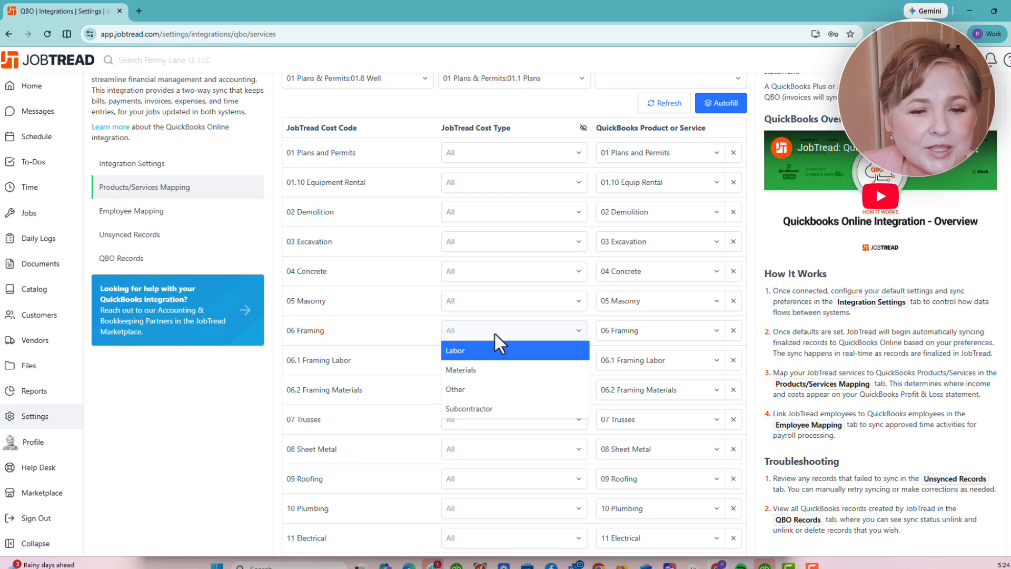
left_click(498, 371)
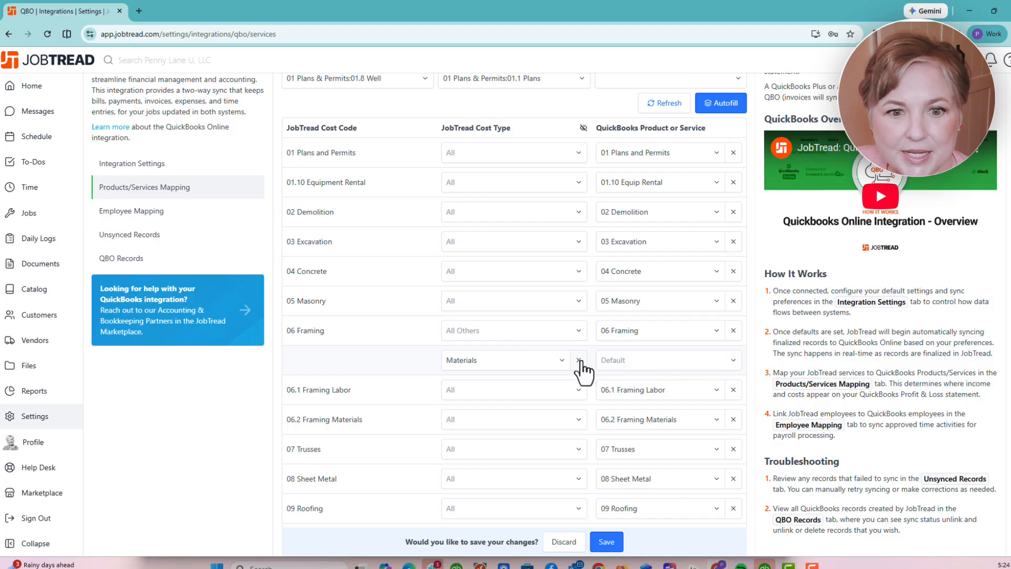
left_click(647, 360)
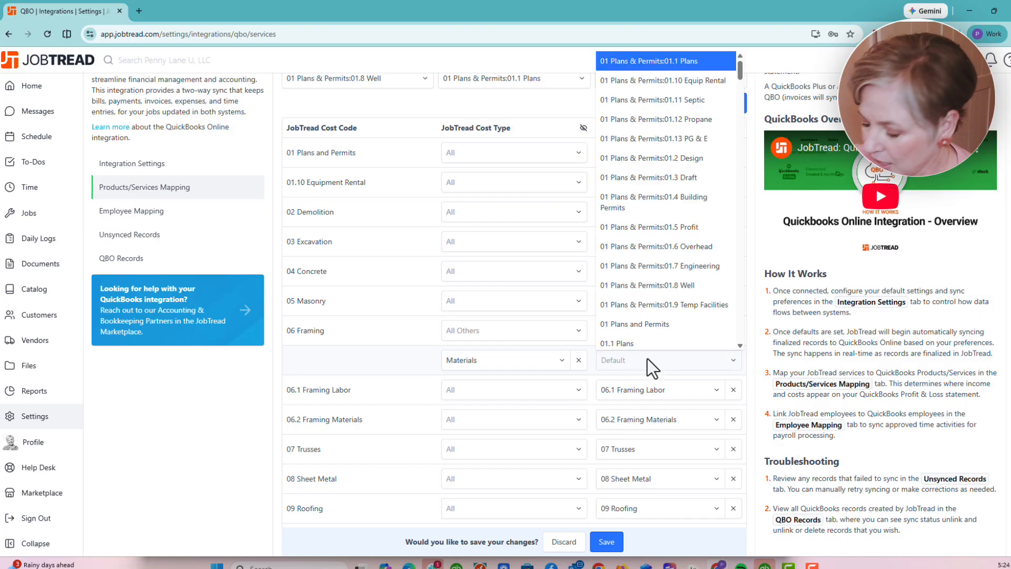
type("06")
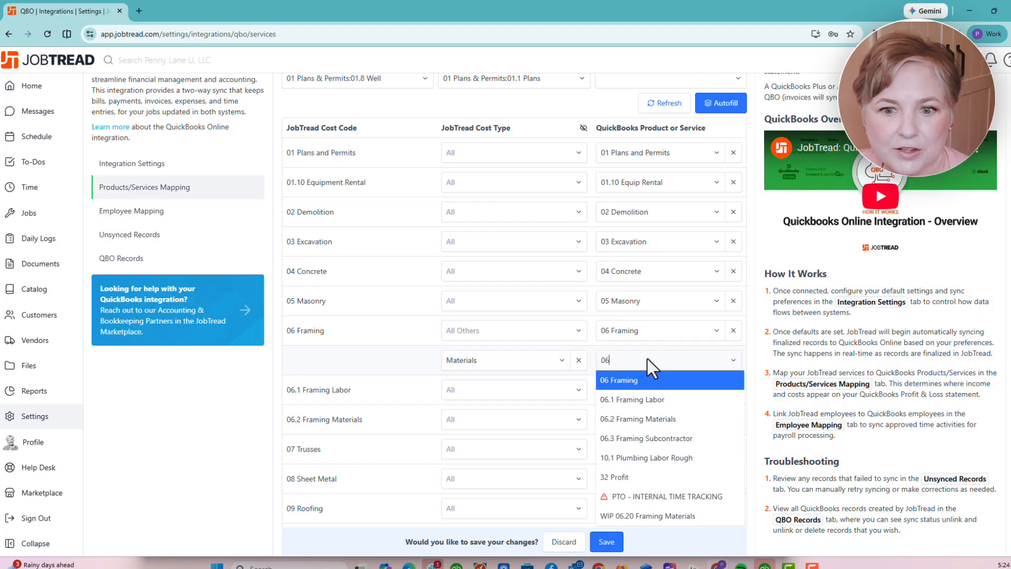
left_click(649, 420)
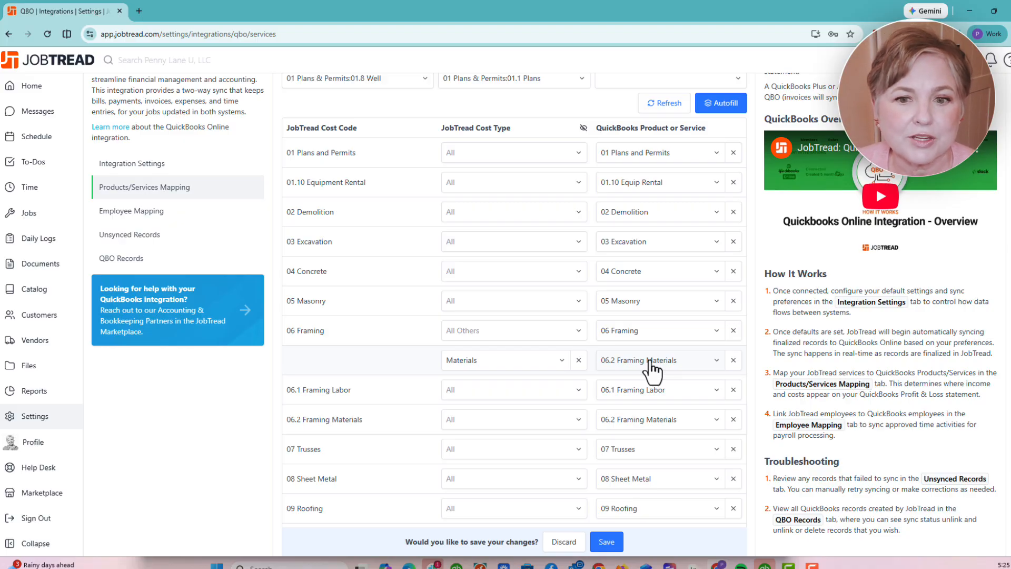
- Add a Subcontractor cost-type row under 06 Framing and map it to 06.3 Framing Subcontractor
left_click(576, 331)
left_click(509, 391)
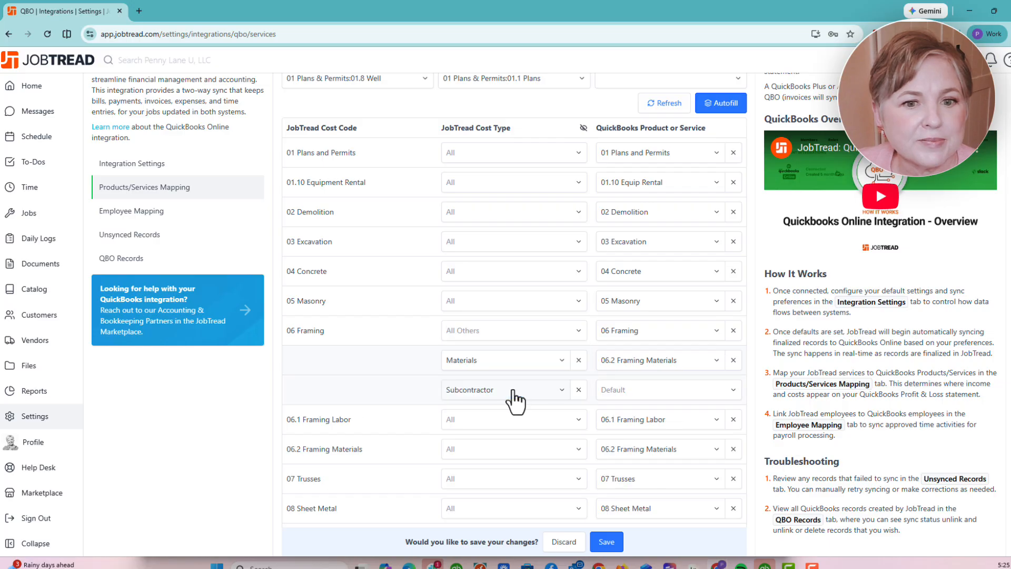
left_click(630, 393)
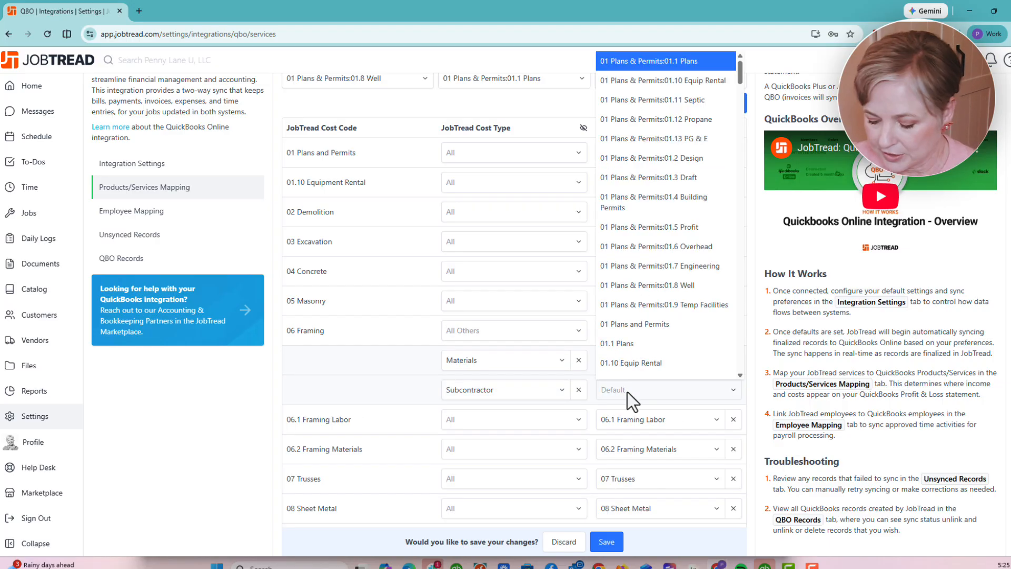
type("frami")
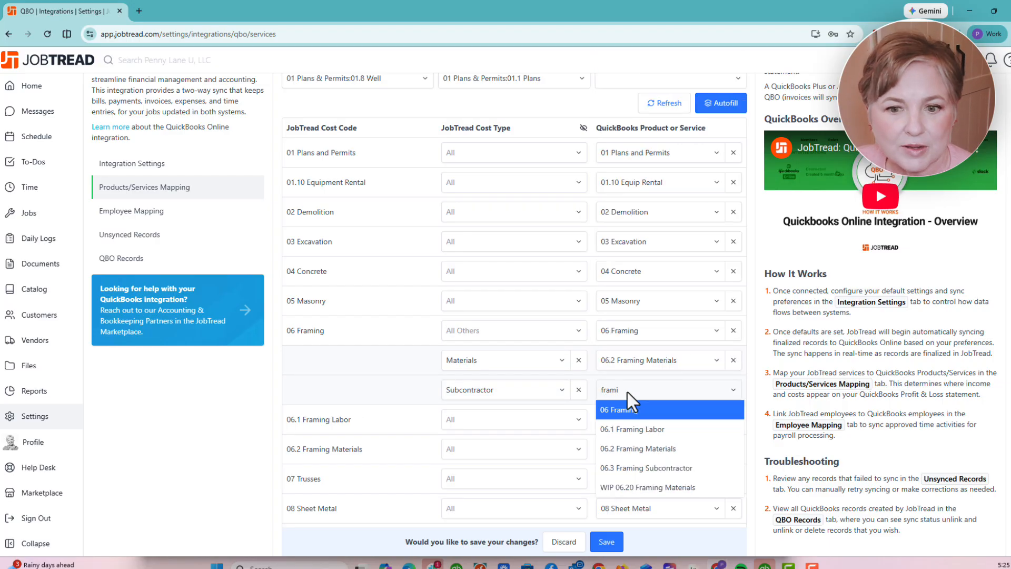
left_click(660, 470)
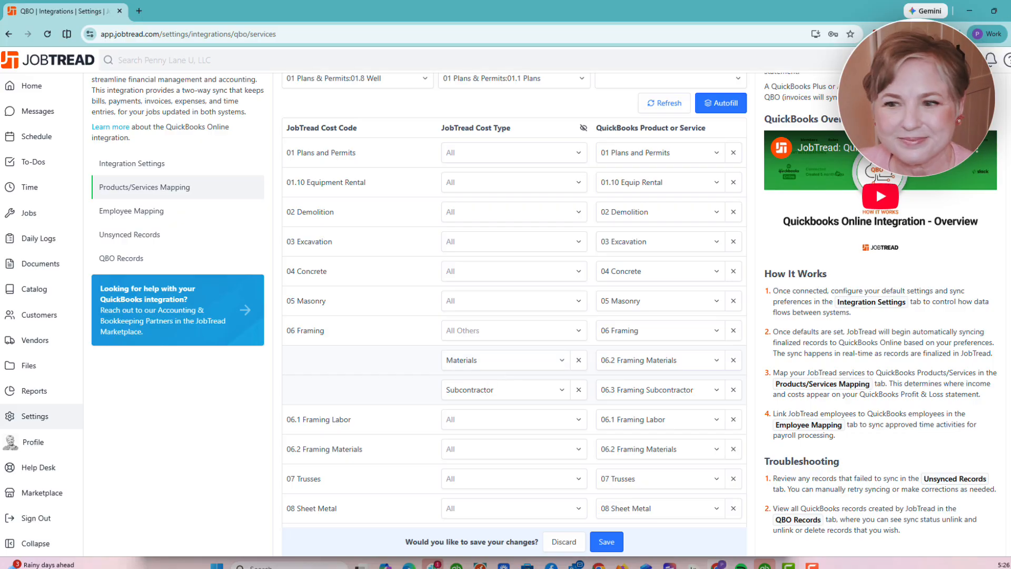
scroll(887, 190, "up", 3)
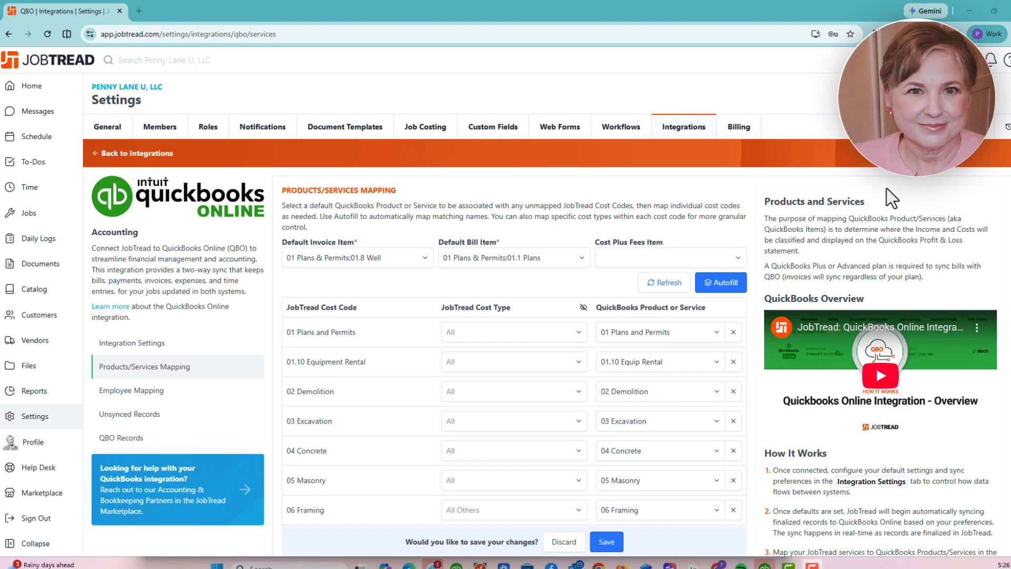